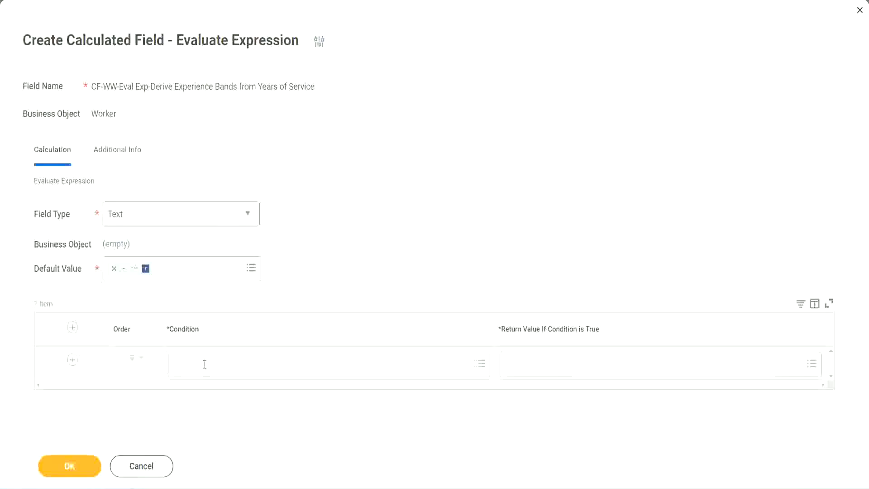
Step: Copy the Field 1 name from the Notepad++ notes and set the first condition to CF-WW-TF-Length of Service between 0 and 7 years
click(204, 365)
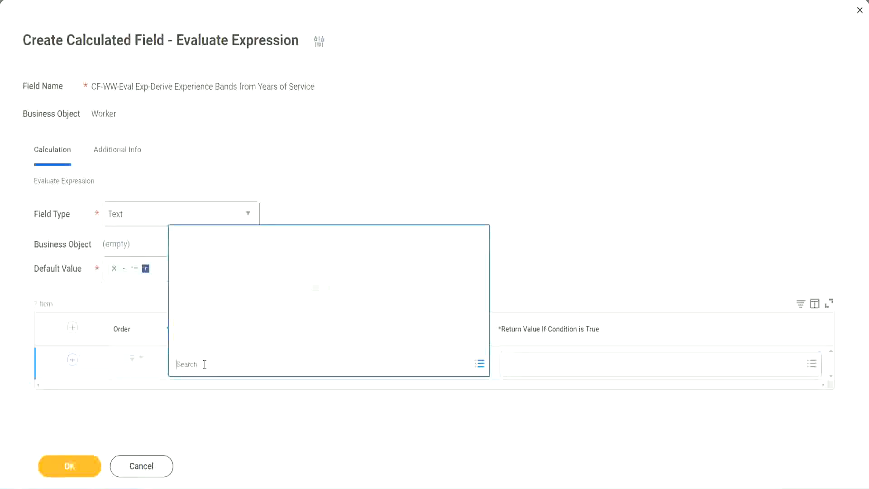
click(332, 201)
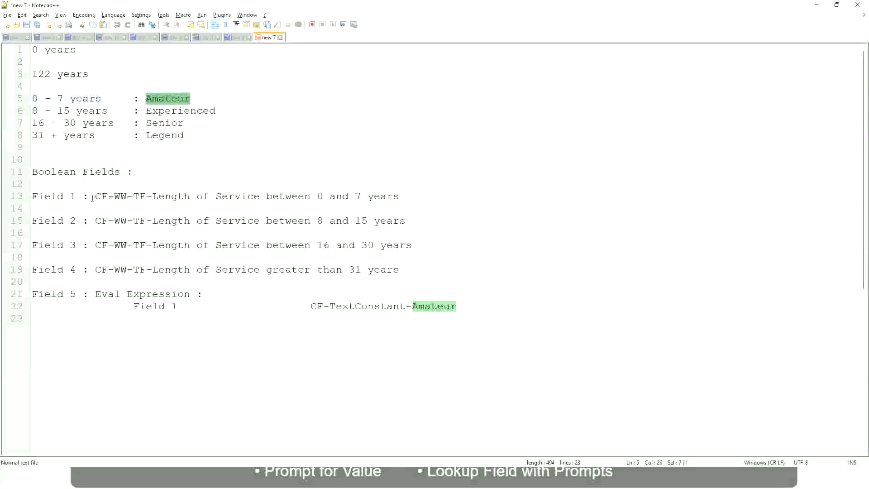
drag(96, 196, 400, 199)
key(ctrl+c)
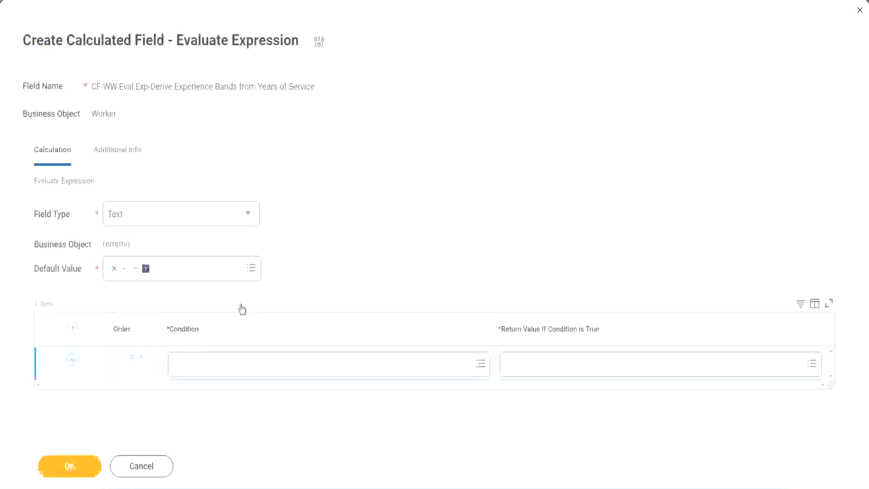
click(222, 367)
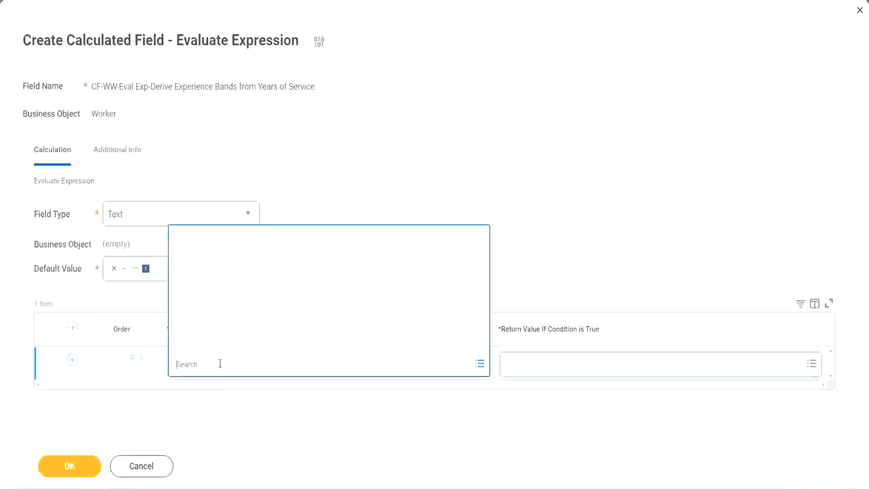
key(ctrl+v)
key(Return)
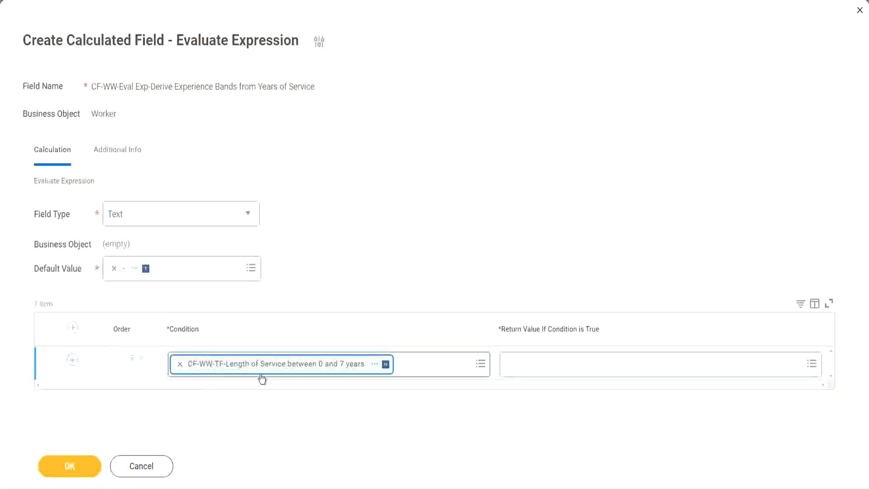
click(402, 252)
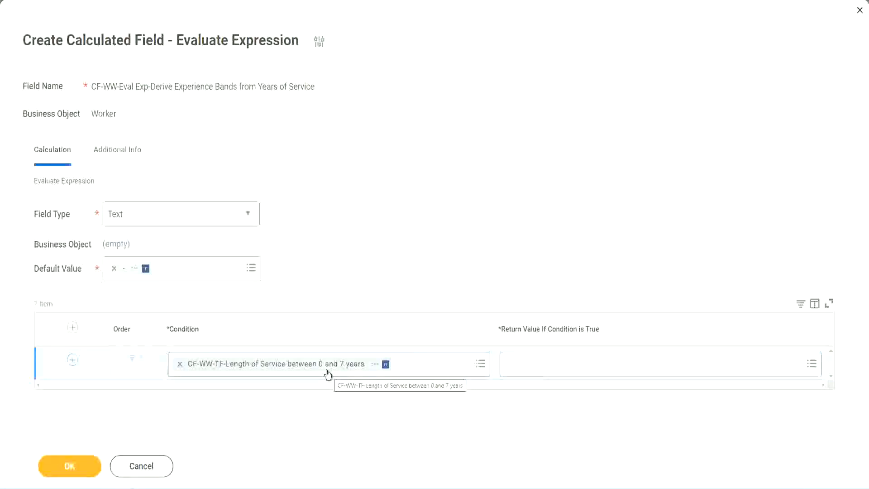
click(565, 371)
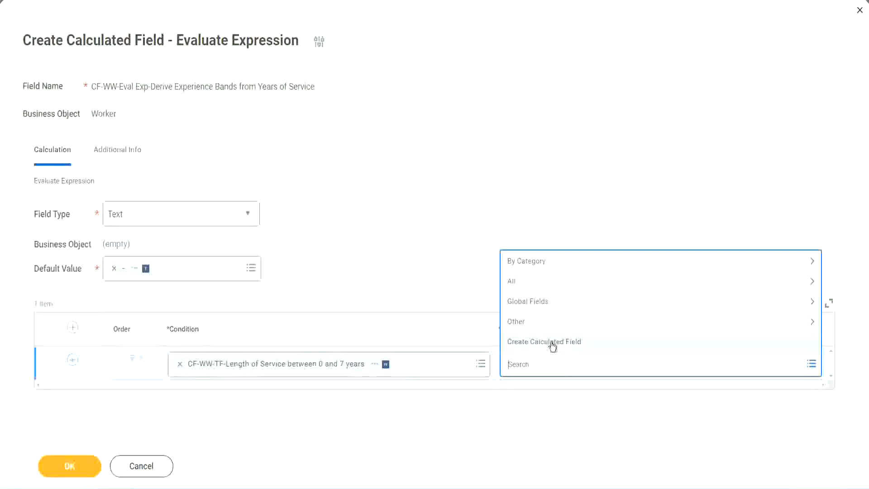
click(503, 225)
click(523, 368)
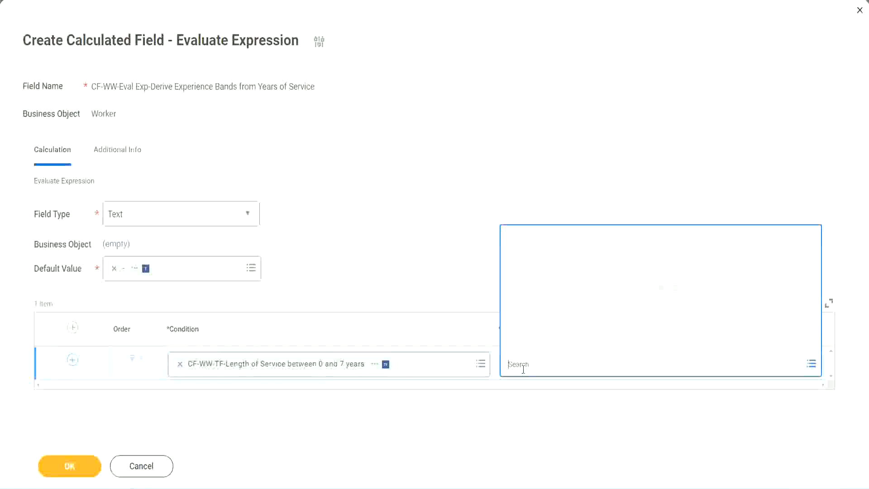
text(Amaterue)
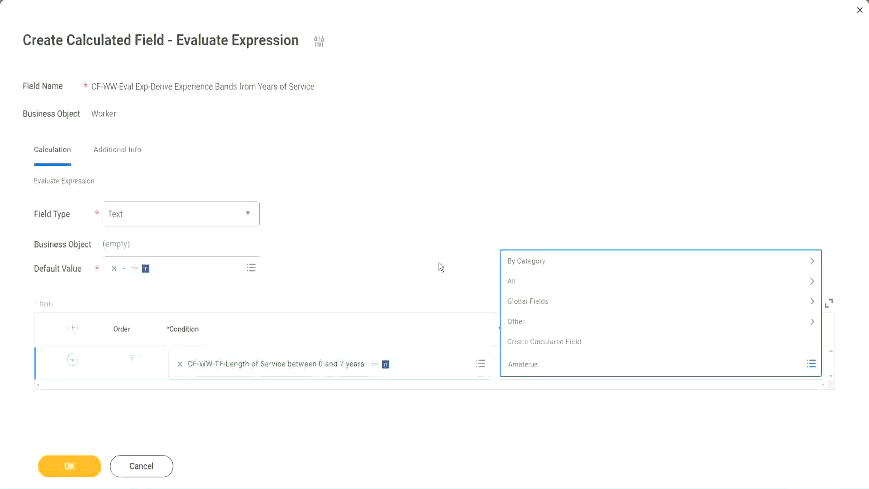
click(438, 264)
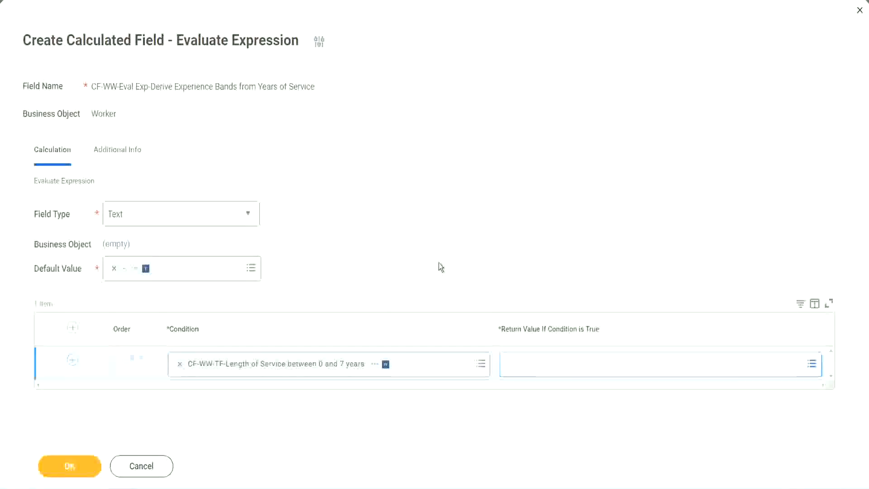
click(548, 372)
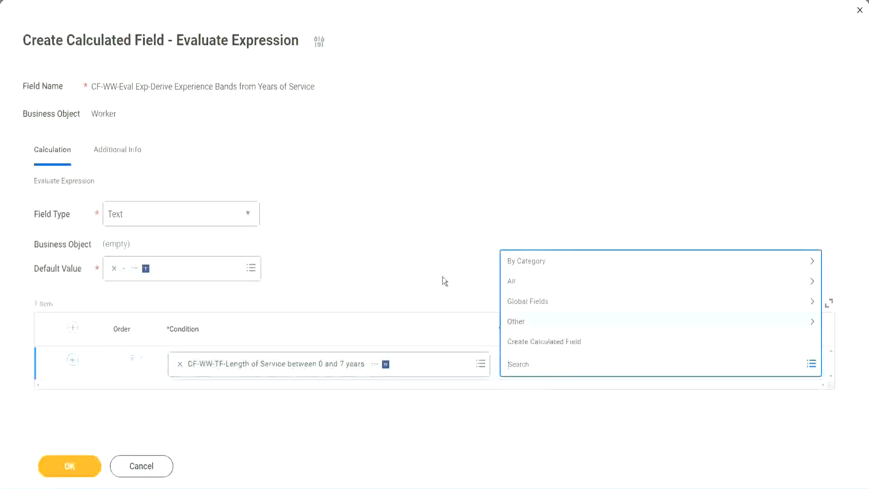
click(437, 264)
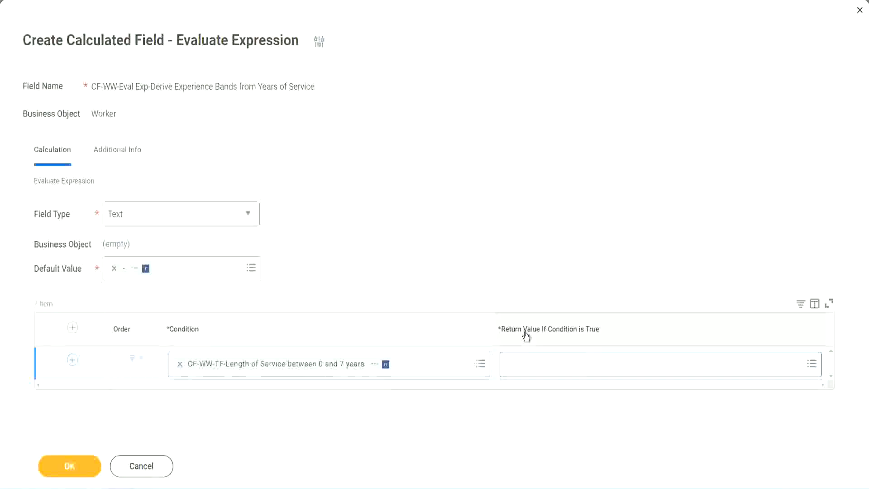
Step: Create a new calculated field for the first condition's return value and name it CF-WW-TC-Amateur
click(563, 366)
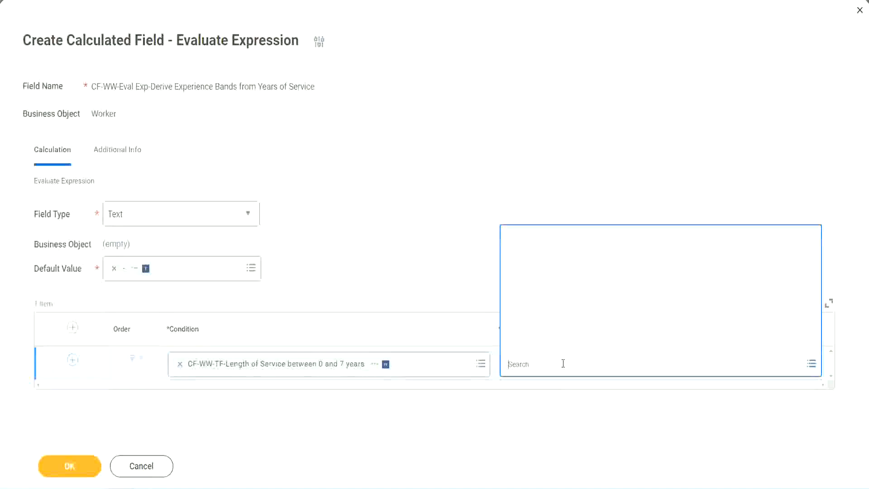
click(557, 342)
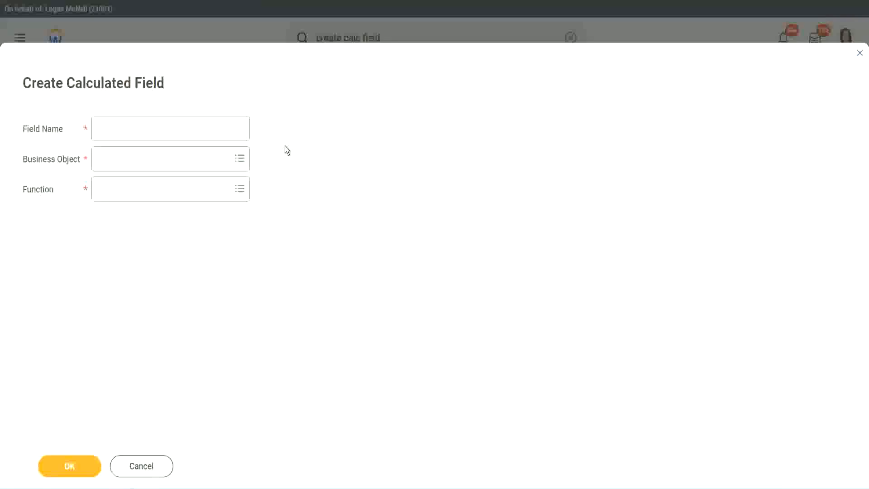
click(107, 129)
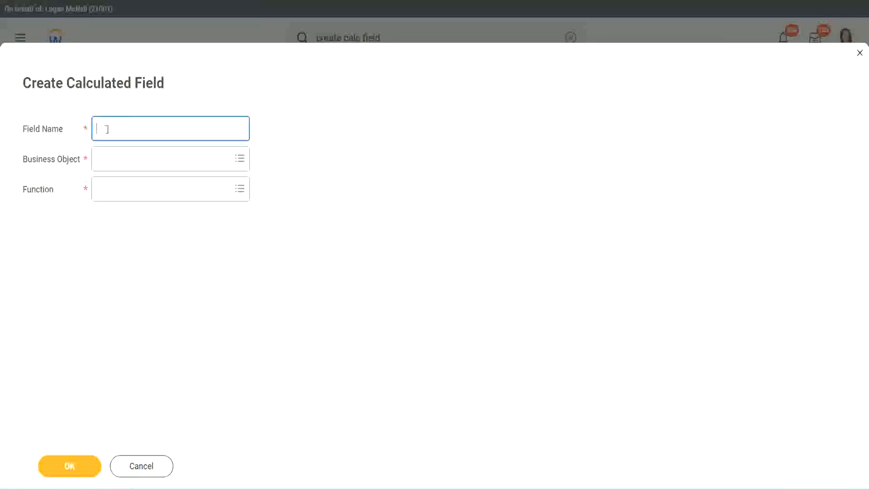
text(CFTC-Amateur)
click(108, 128)
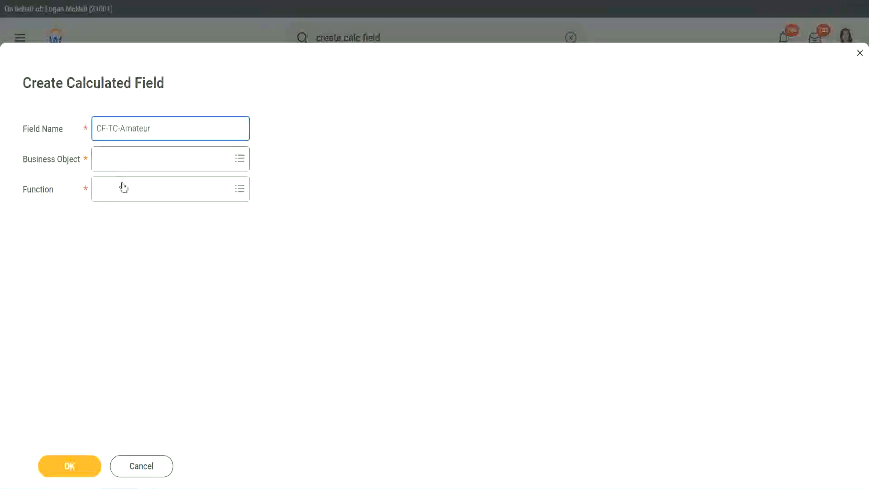
text(WW-)
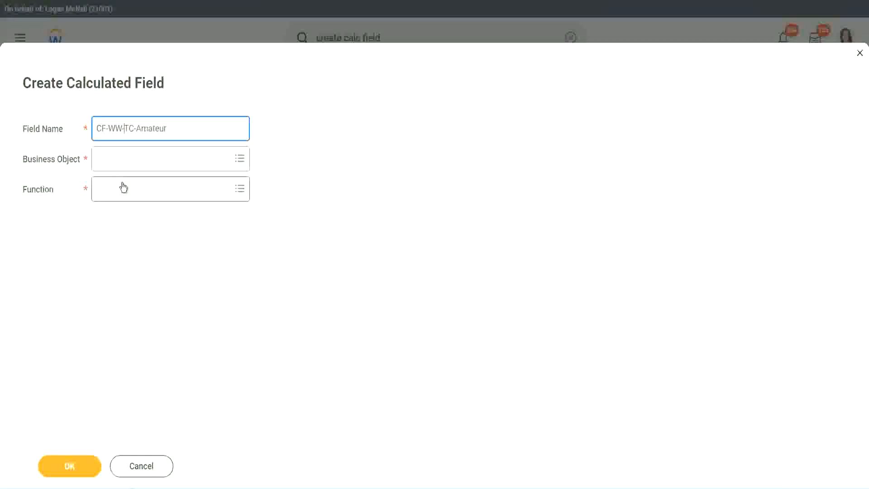
Step: Set the new calculated field's business object to Global
click(122, 159)
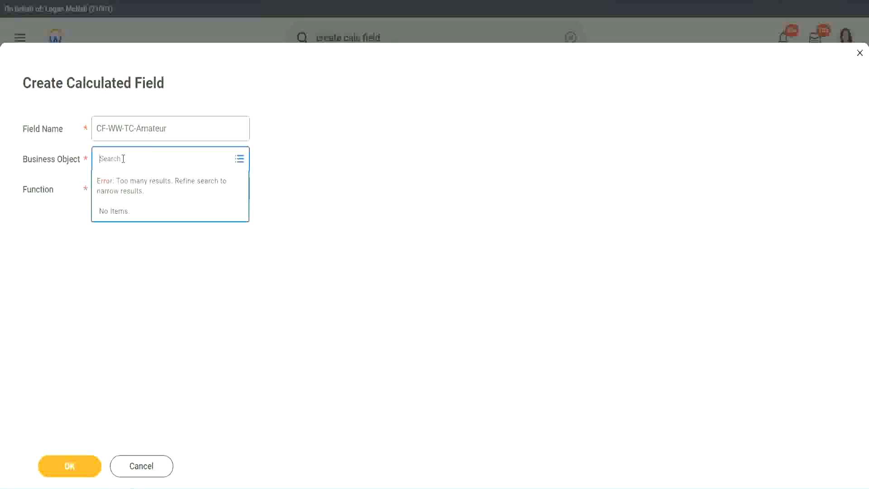
text(worker)
key(BackSpace)
key(BackSpace)
key(BackSpace)
key(BackSpace)
key(BackSpace)
key(BackSpace)
text(global)
key(Return)
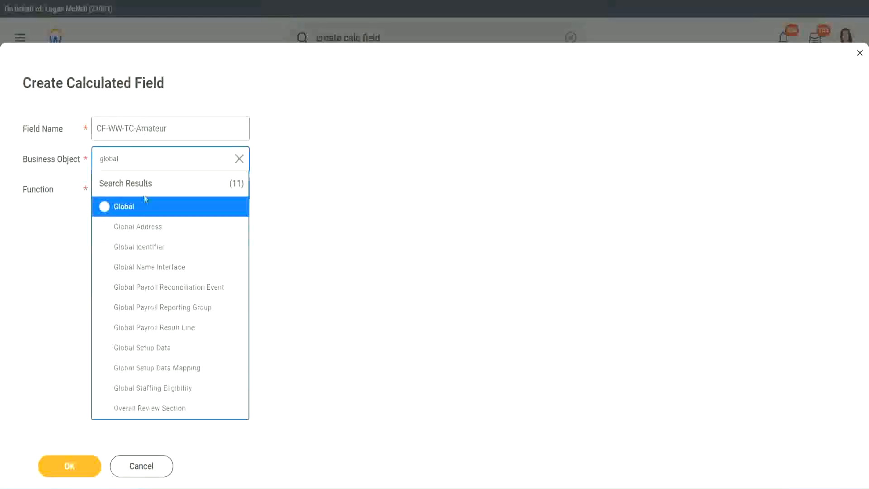
click(137, 213)
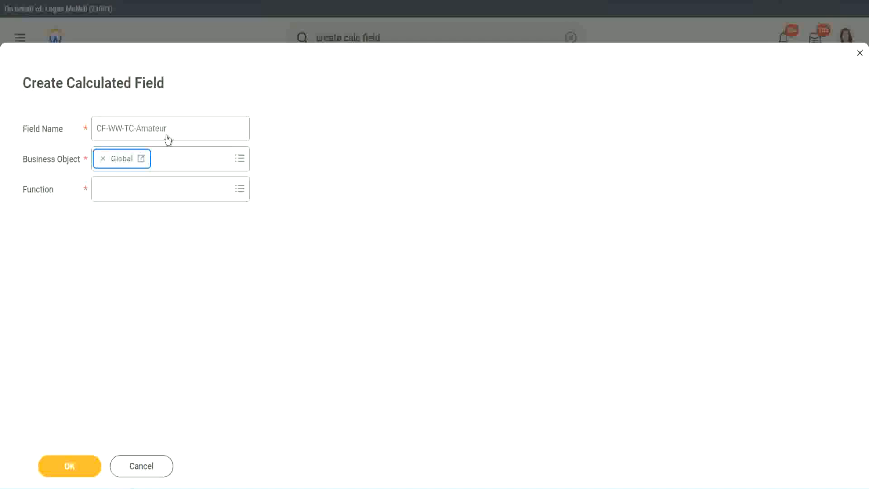
triple_click(225, 123)
click(194, 128)
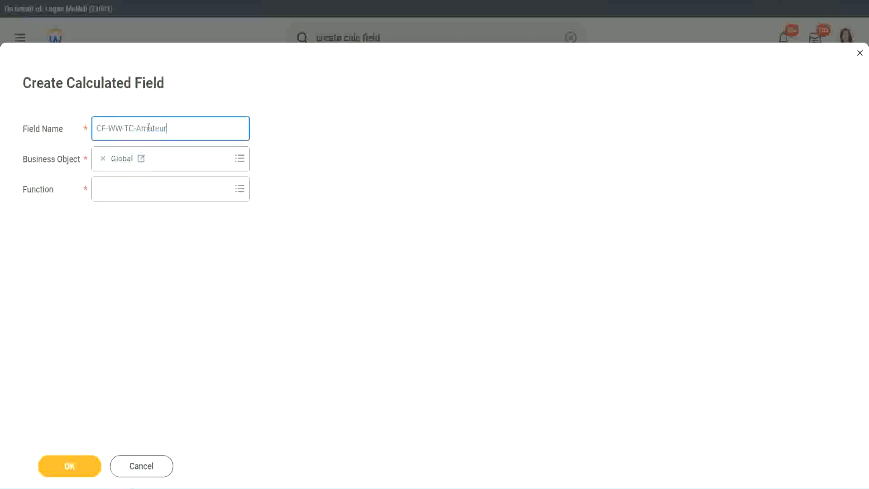
double_click(149, 128)
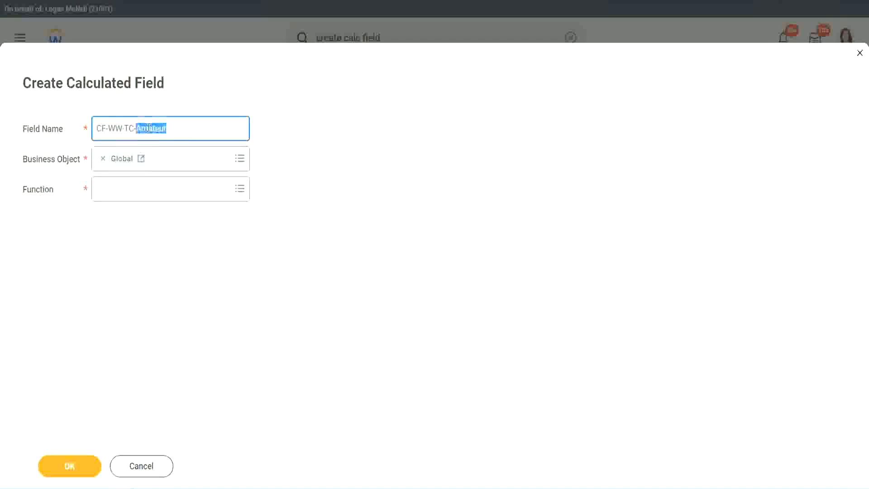
click(180, 126)
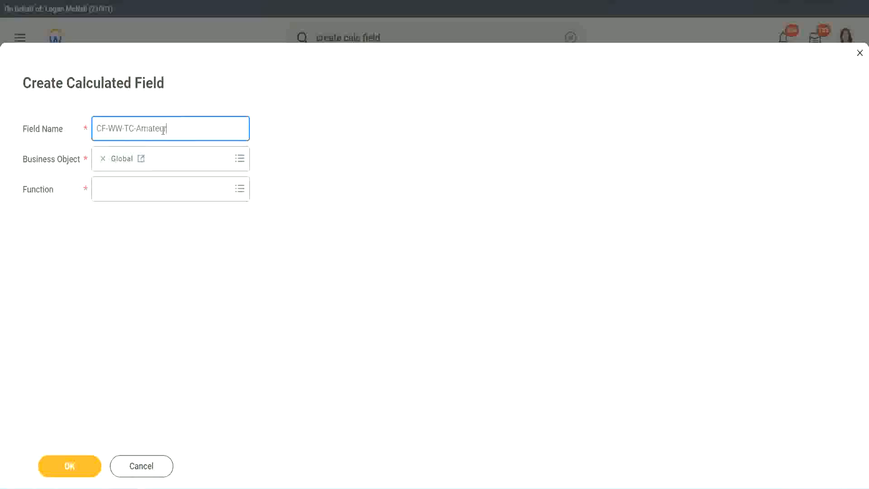
double_click(163, 131)
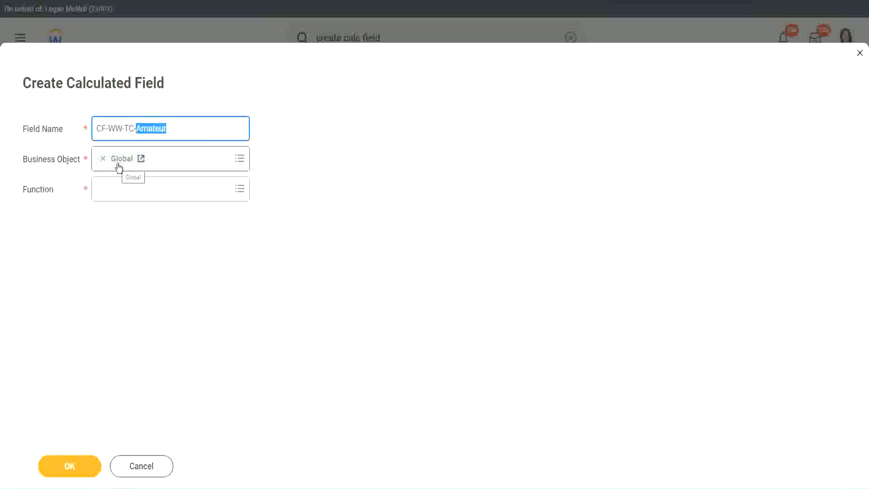
Step: Choose Text Constant as the function of CF-WW-TC-Amateur and continue to its definition
click(122, 192)
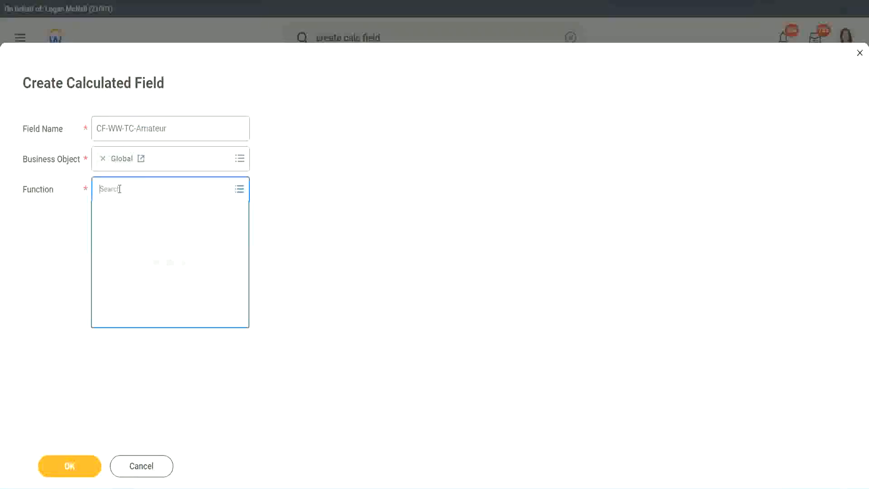
text(text const)
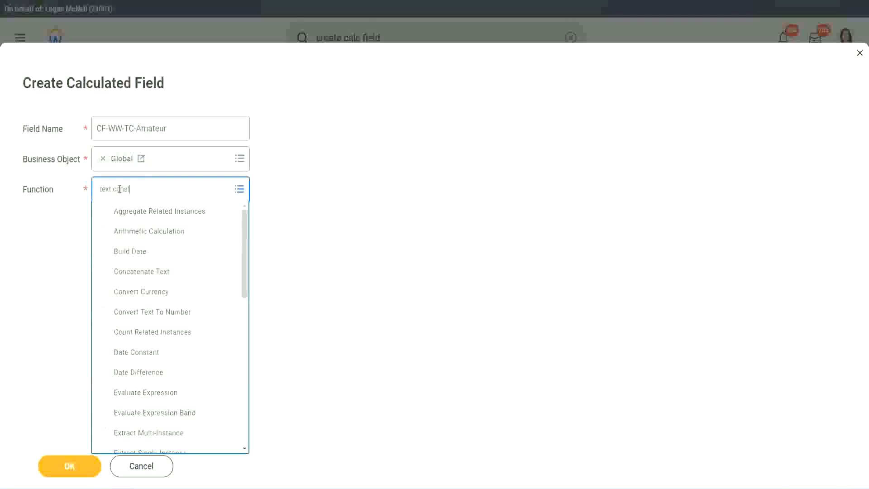
key(Return)
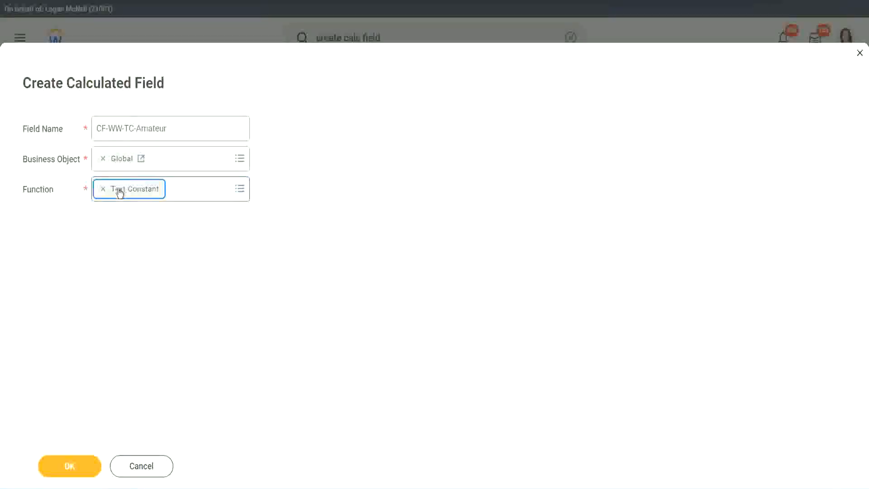
click(71, 471)
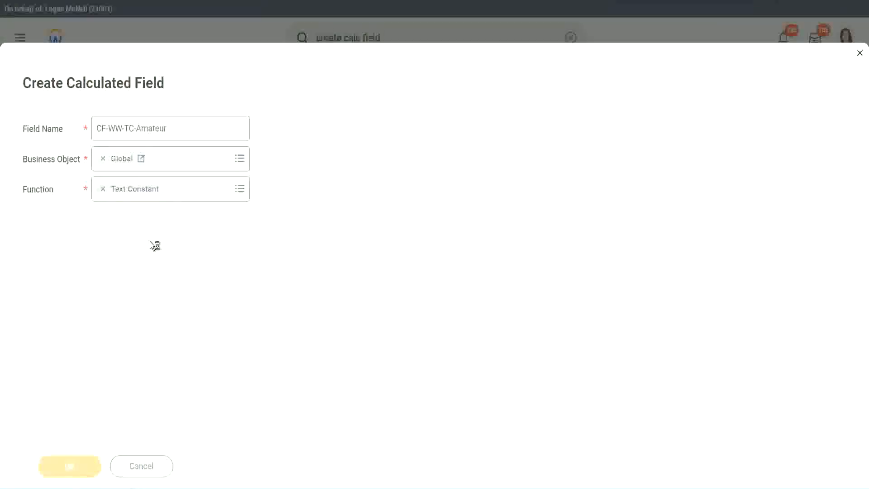
Step: Set the text constant to Amateur and save it as the return value, then copy that return value's name
click(143, 254)
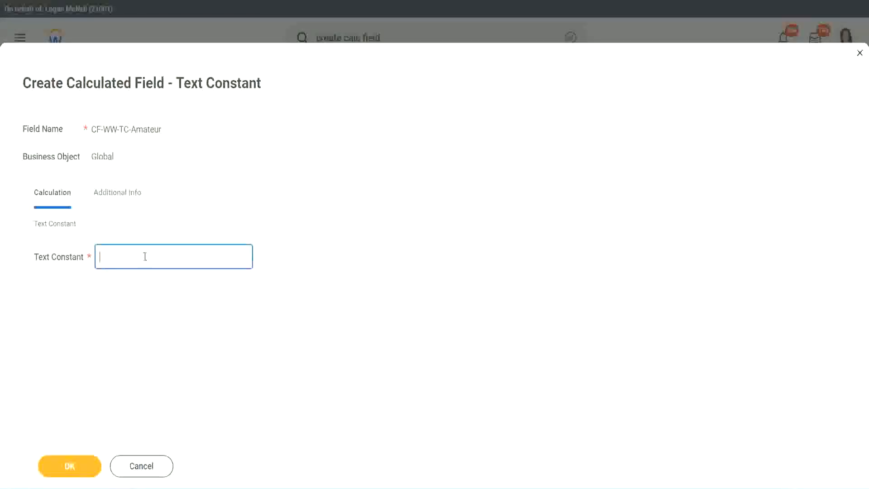
text(Amateur)
click(75, 469)
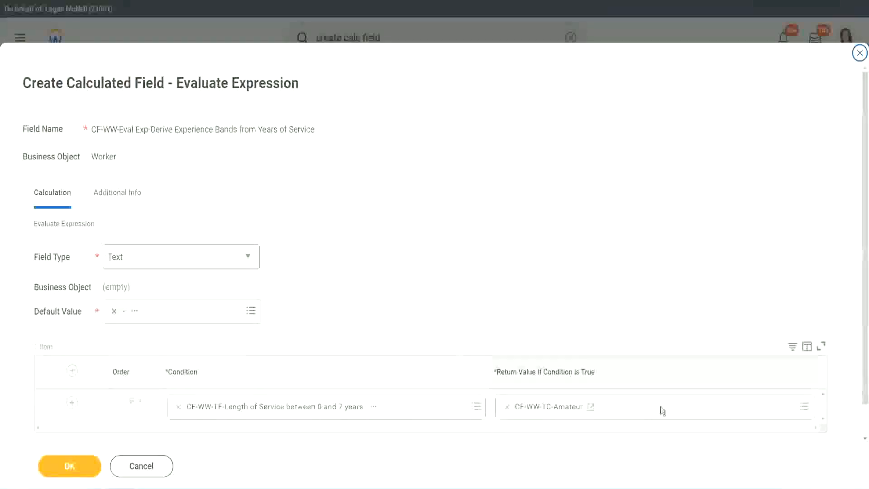
right_click(540, 409)
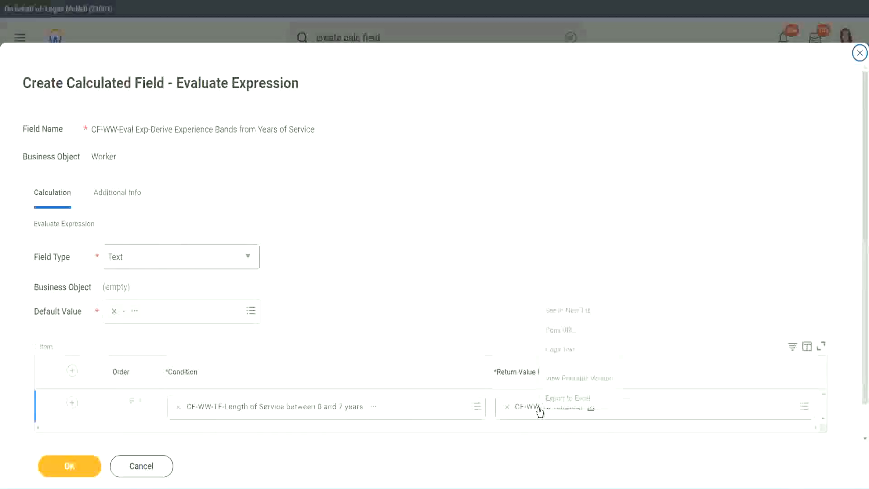
click(568, 350)
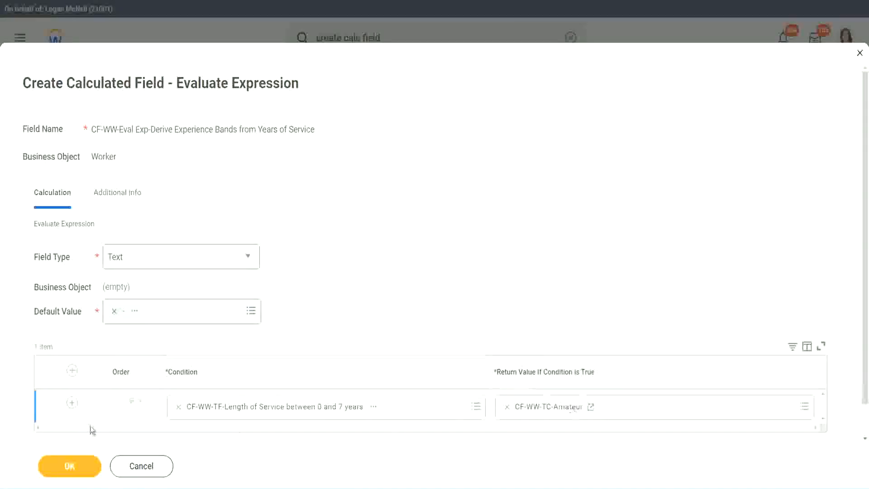
Step: Add three blank condition rows below the 0 to 7 years condition
click(57, 413)
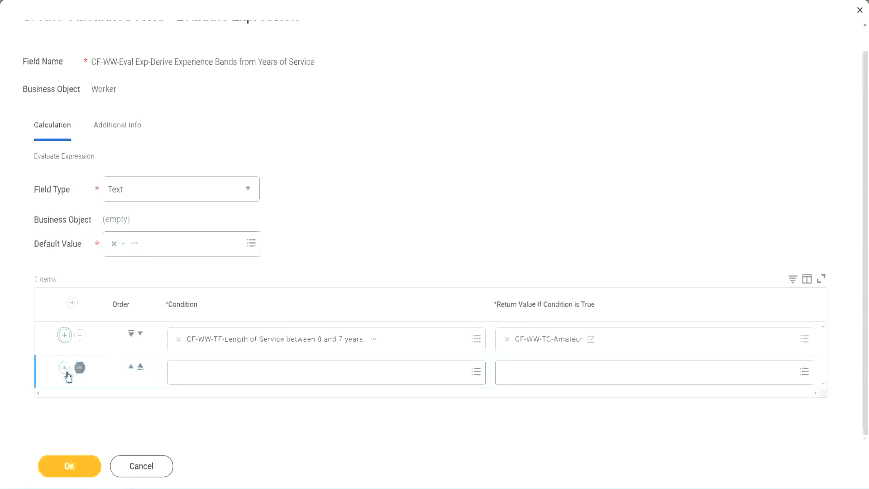
click(65, 372)
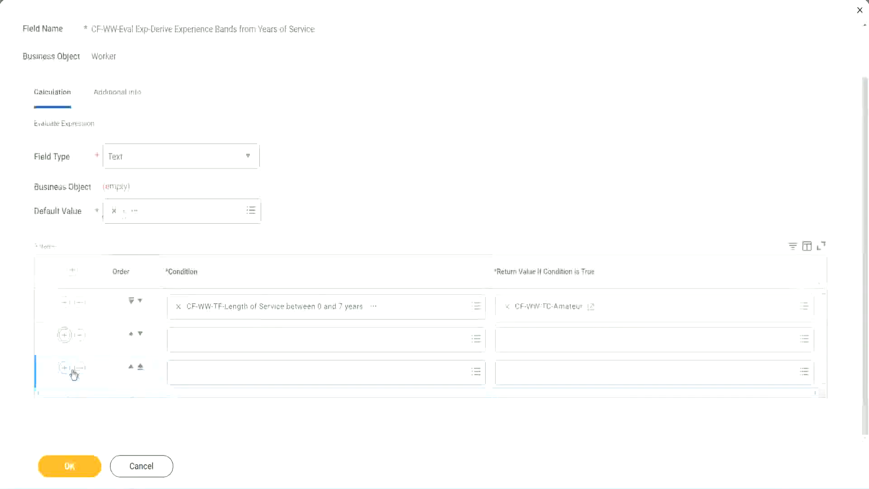
Step: Set the second row's condition to CF-WW-TF-Length of Service between 8 and 15 years
click(214, 339)
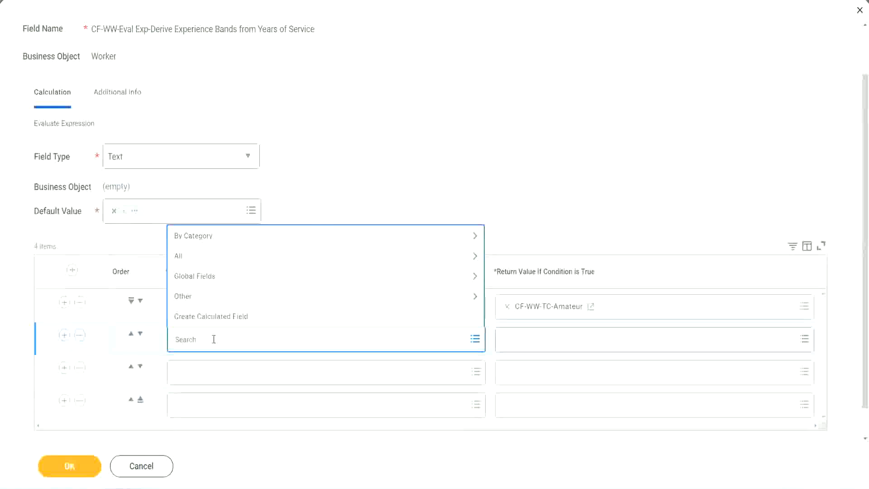
text(cf-ww-tf)
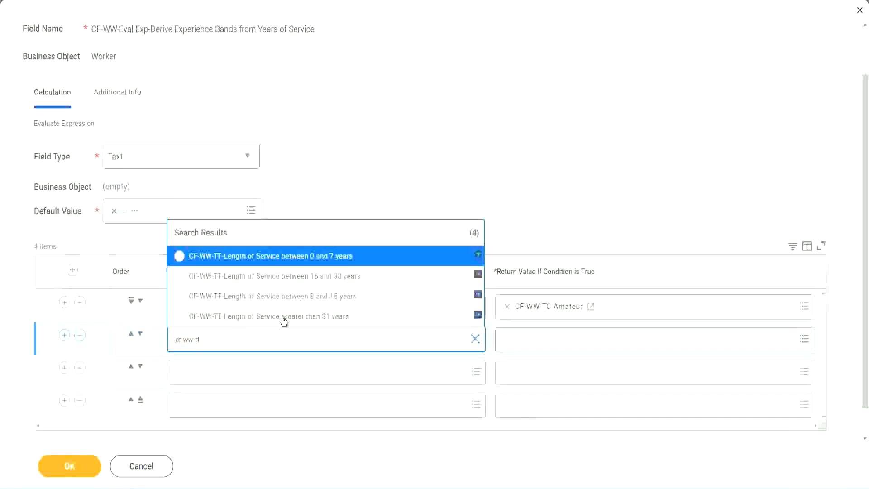
click(335, 296)
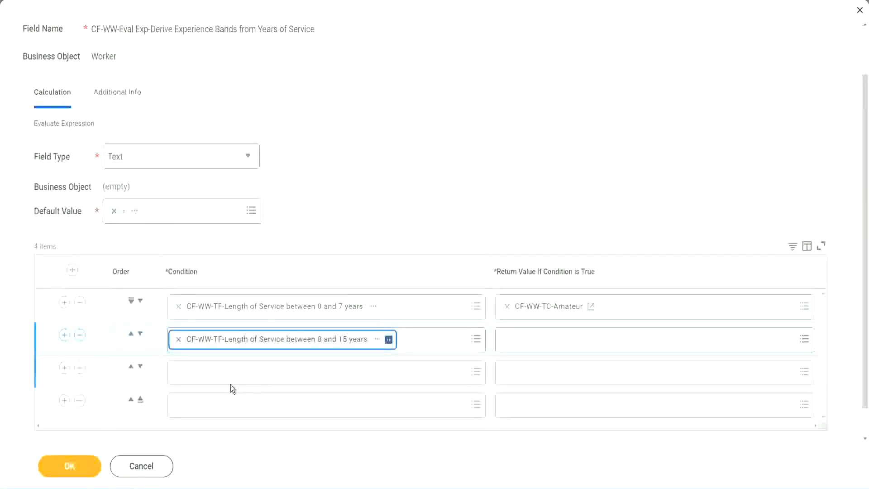
Step: Set the third row's condition to CF-WW-TF-Length of Service between 16 and 30 years
click(219, 372)
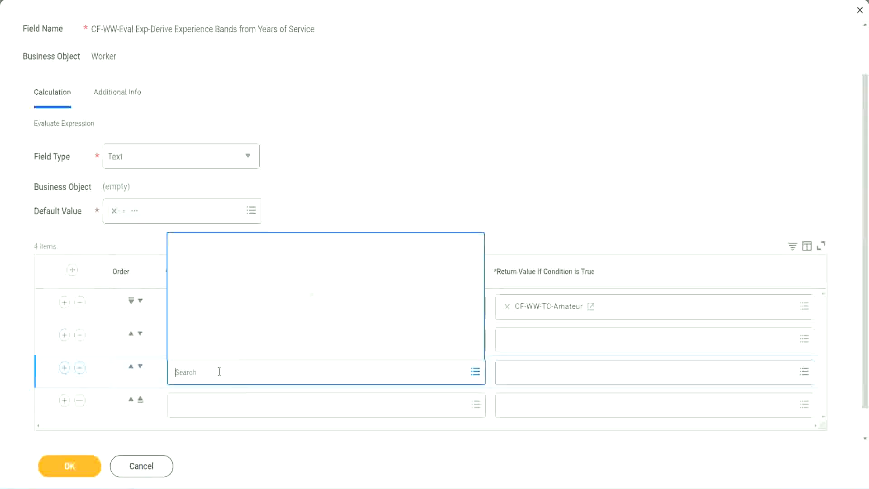
text(cf-ww)
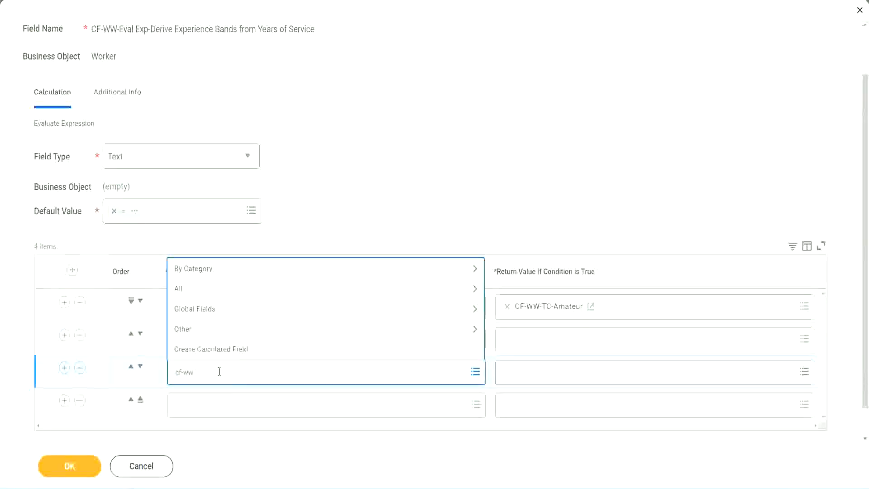
text(-tf)
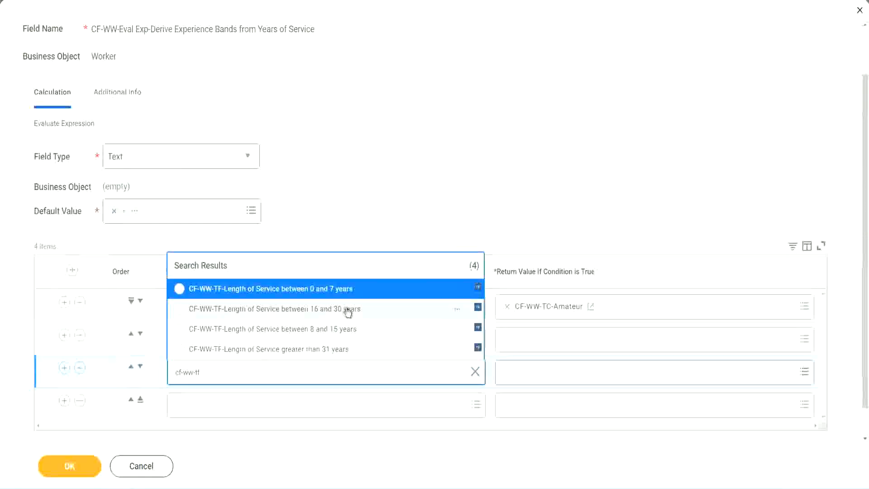
click(349, 311)
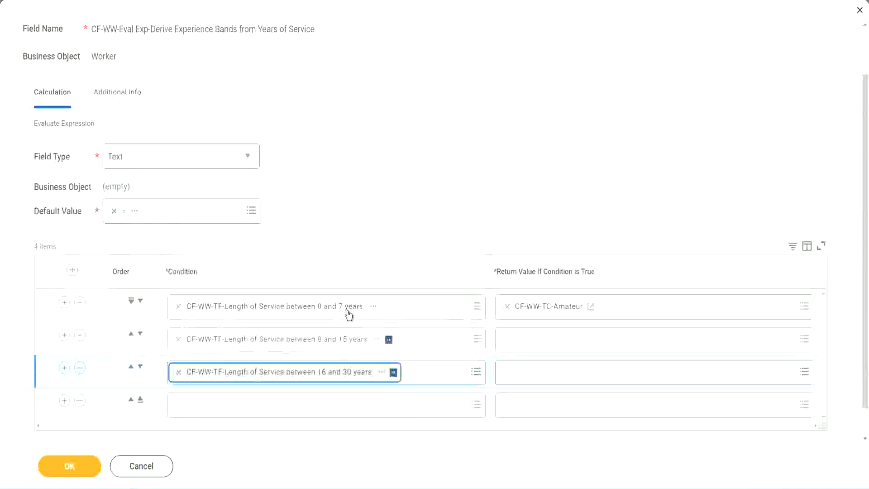
Step: Set the fourth row's condition to CF-WW-TF-Length of Service greater than 31 years
click(206, 411)
text(c)
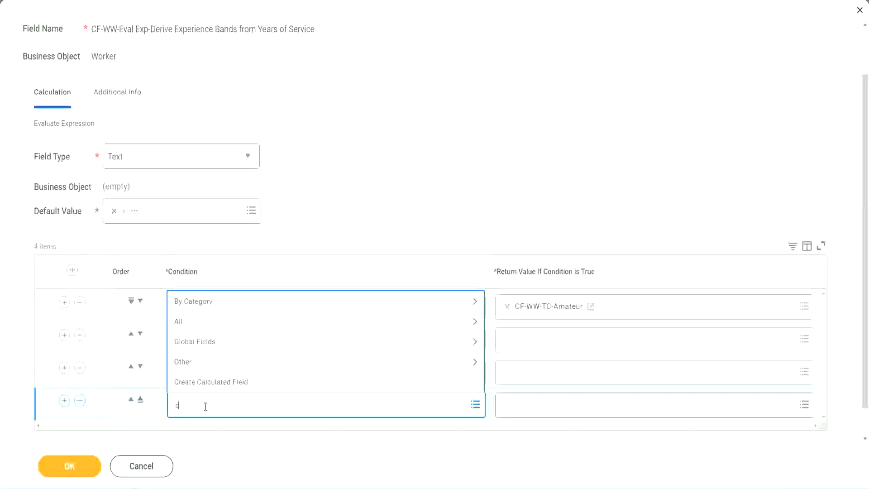
text(f-ww)
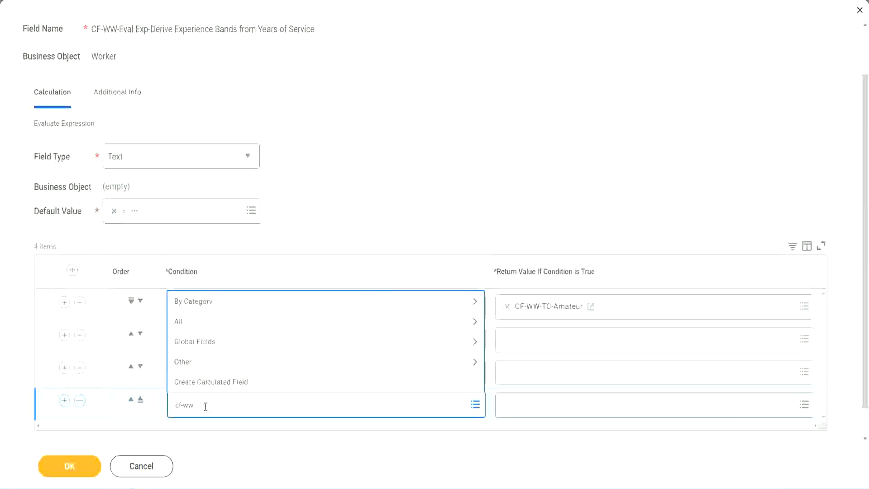
text( tf 31)
key(Return)
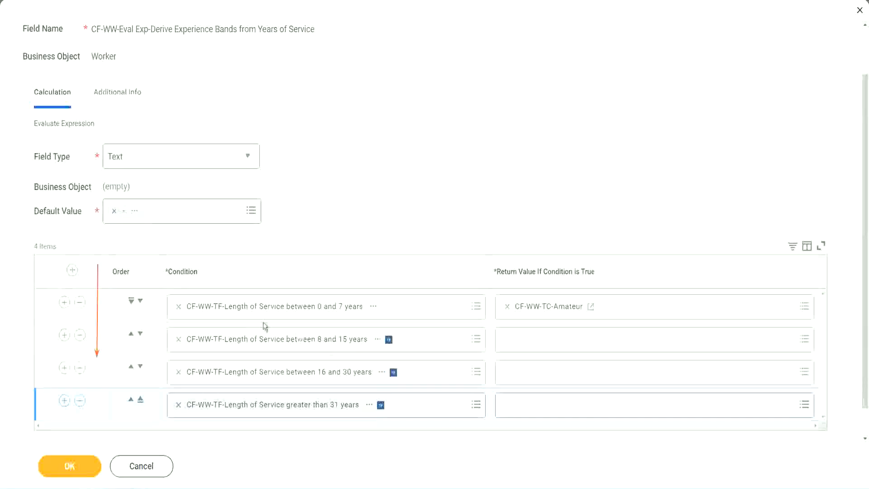
Step: Try the 8 to 15 years condition above the 0 to 7 years one, copy the Amateur return value's name, and restore the order
click(131, 334)
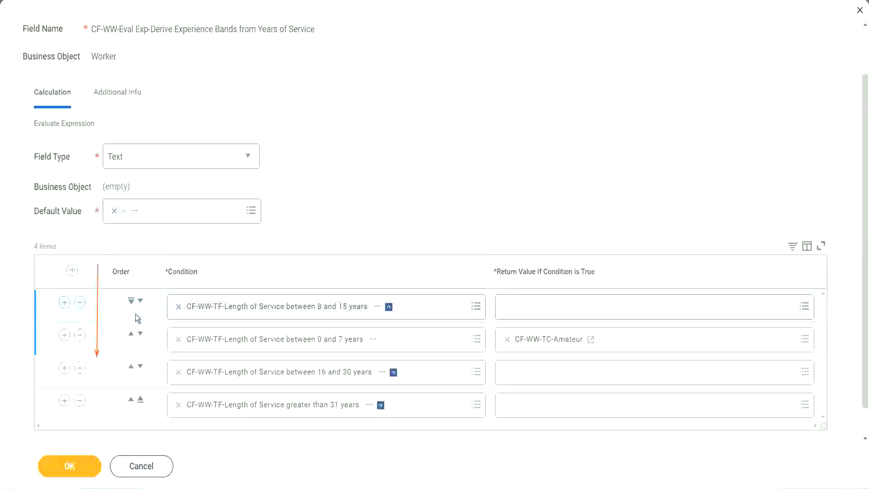
click(141, 302)
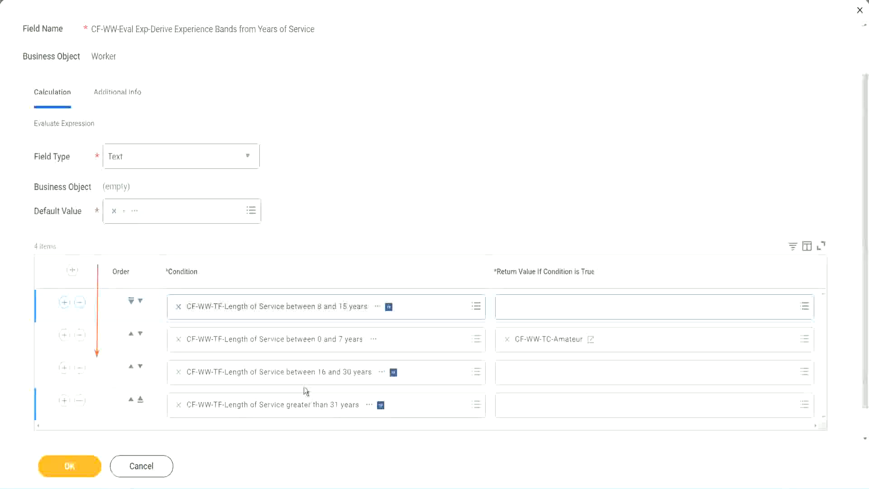
right_click(551, 346)
click(516, 385)
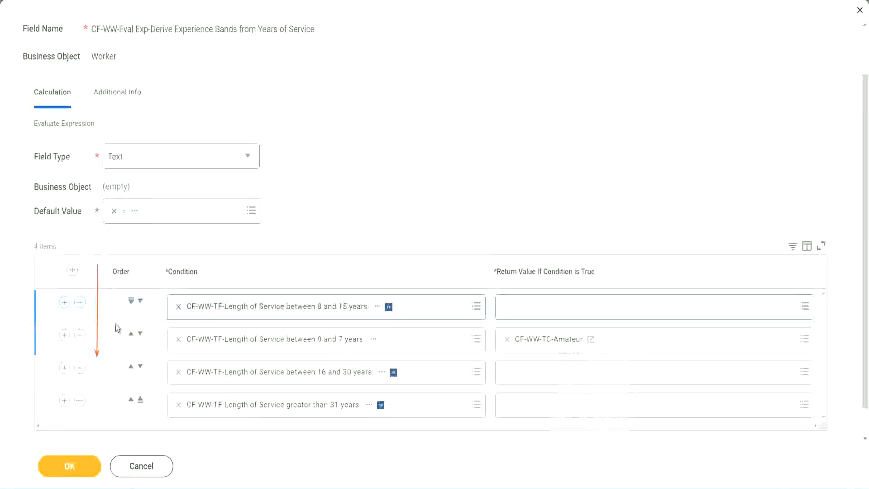
click(140, 300)
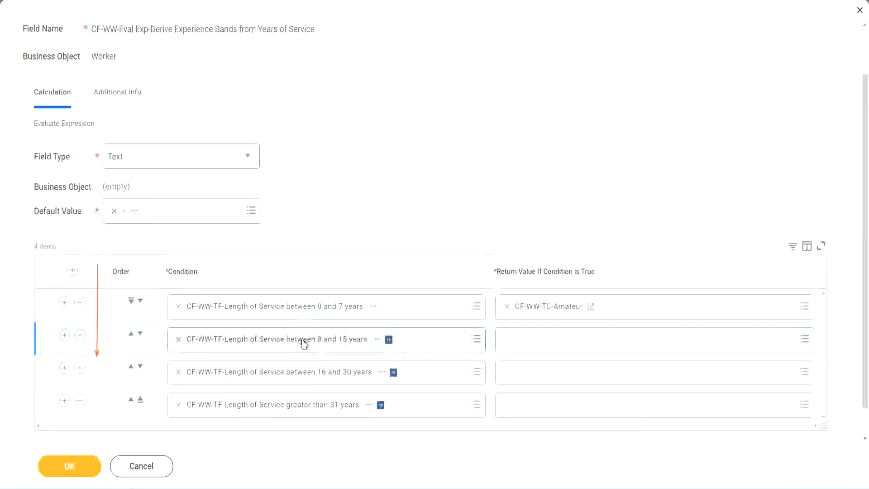
Step: Create a Global calculated field named CF-WW-TC-Experienced with the Text Constant function as the 8 to 15 years return value, and continue to its definition
click(508, 340)
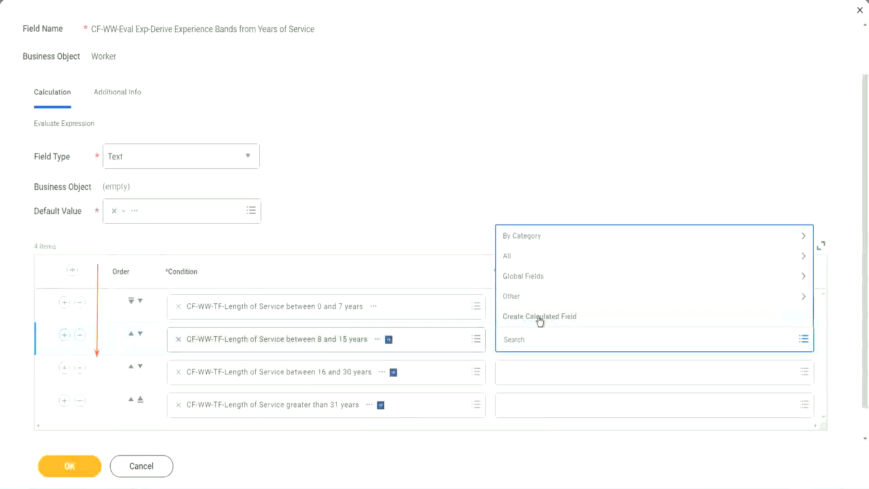
click(539, 318)
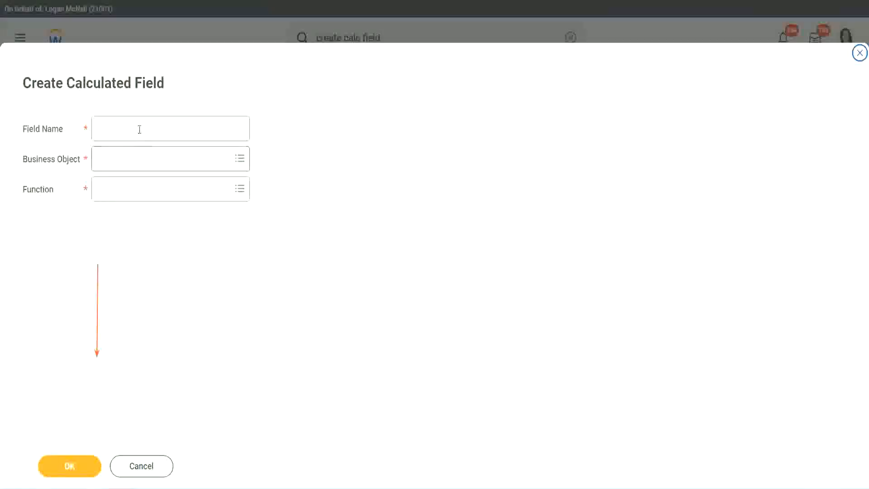
click(138, 128)
key(ctrl+v)
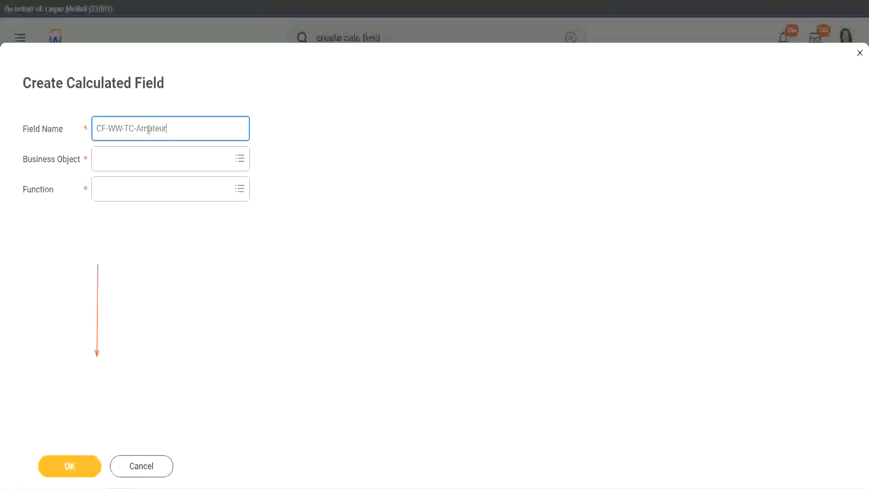
double_click(148, 129)
text(Experienced)
click(68, 466)
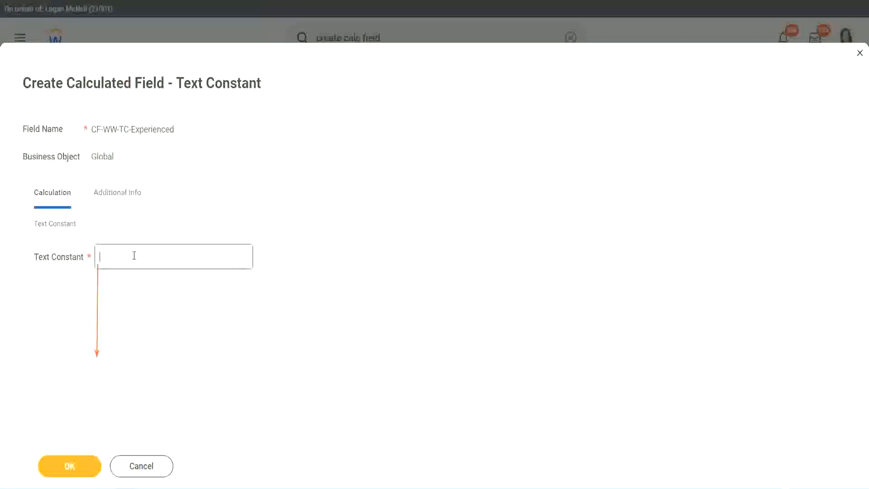
Step: Set the text constant to Experienced and save the field as the return value
click(132, 257)
text(Experienced)
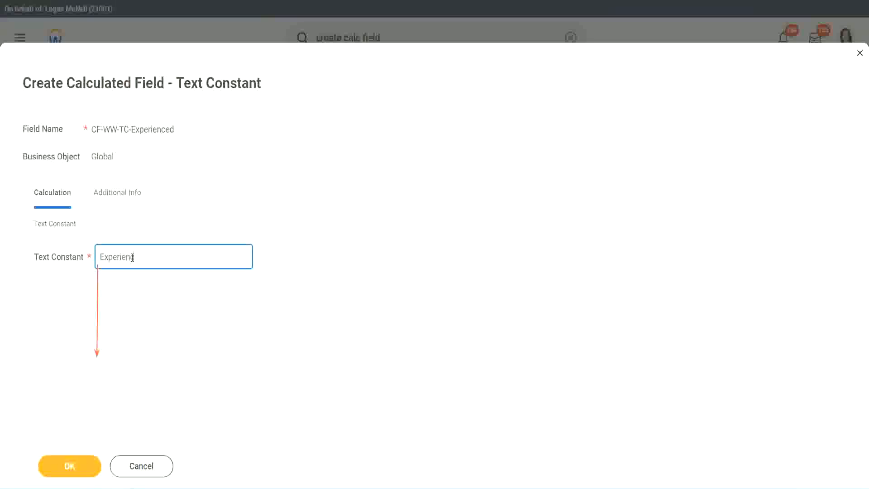
click(72, 465)
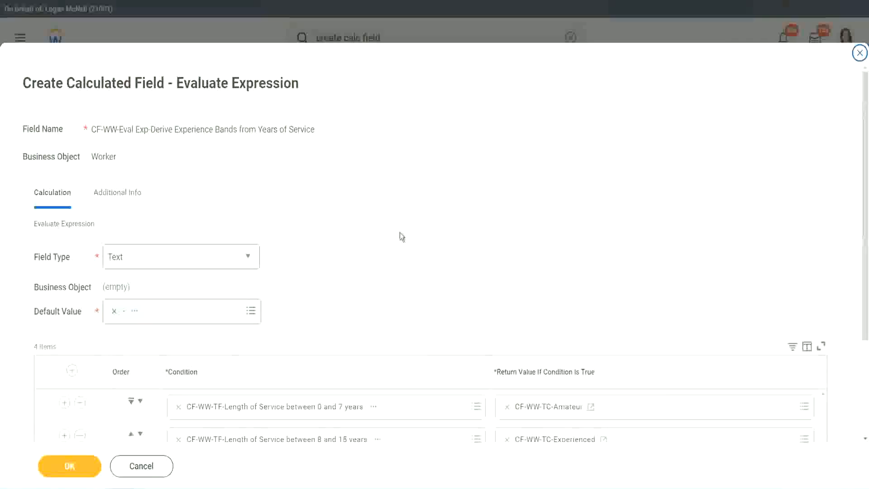
Step: Start a new calculated field for the 16 to 30 years return value, using the copied name CF-WW-TC-Amateur as its starting name
scroll(400, 232, down, 2)
click(539, 340)
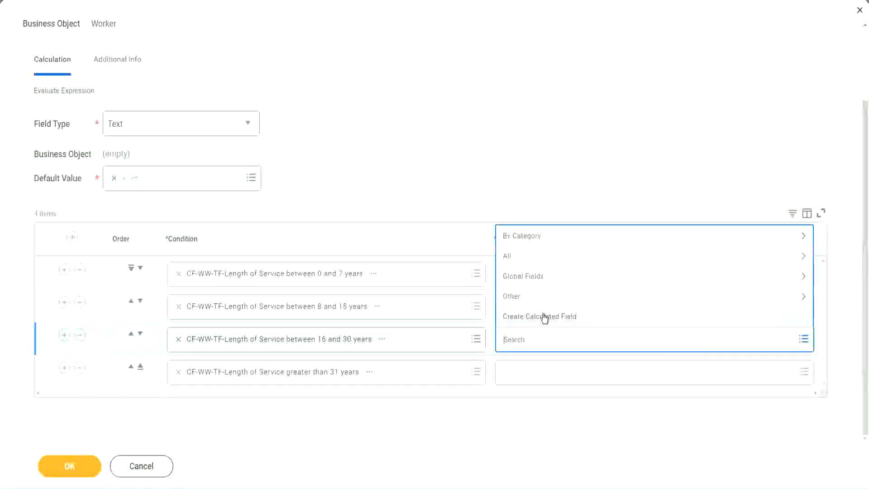
click(544, 317)
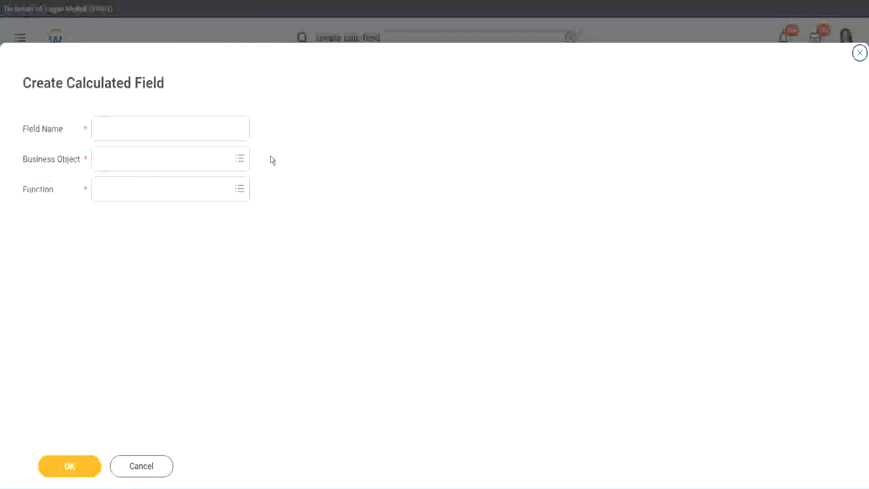
click(184, 129)
text(CF WW TC Amount)
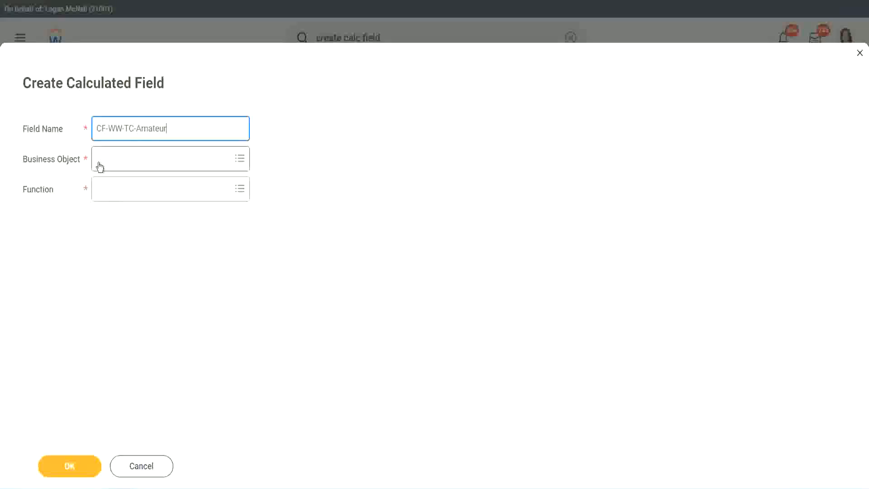
Step: Set the business object of the 16 to 30 years return value field to Global
click(100, 159)
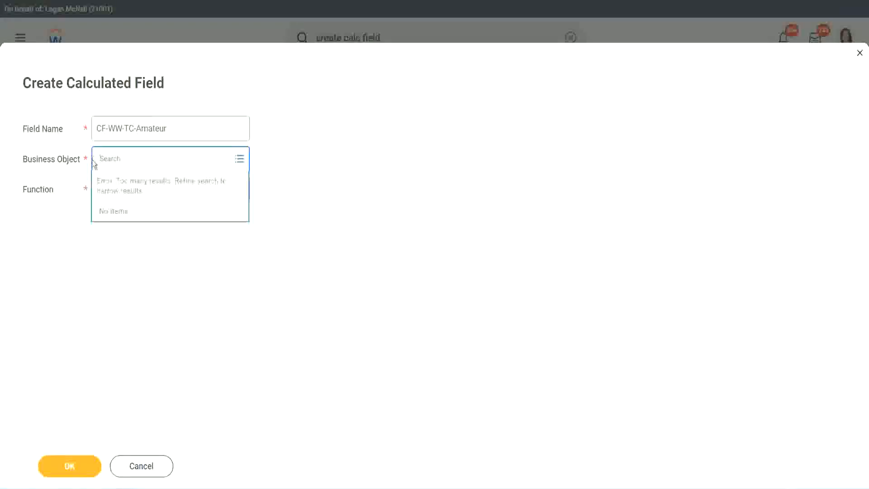
text(global)
key(Return)
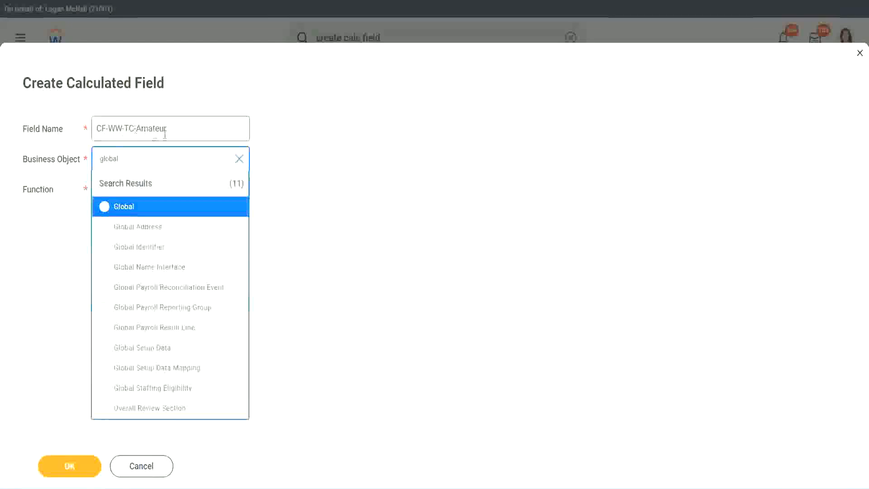
click(122, 207)
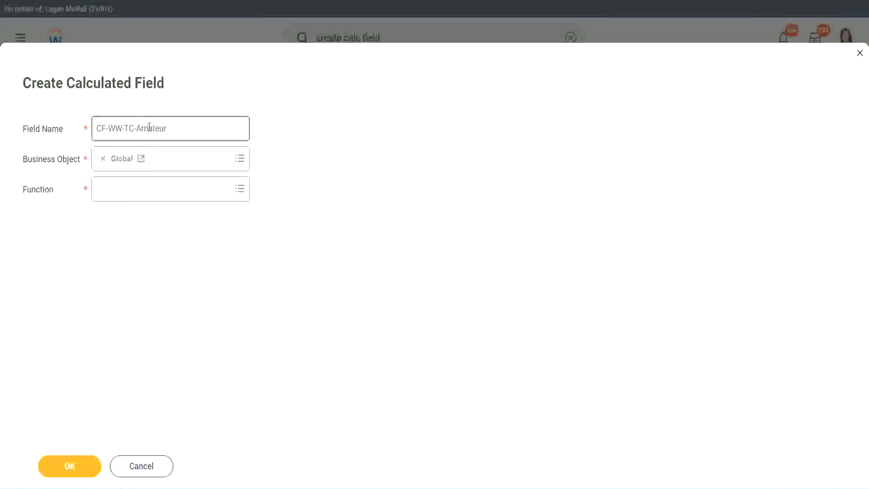
Step: Rename the field CF-WW-TC-Senior, choose Text Constant as its function, and continue to its definition
double_click(154, 128)
text(Senior)
click(139, 197)
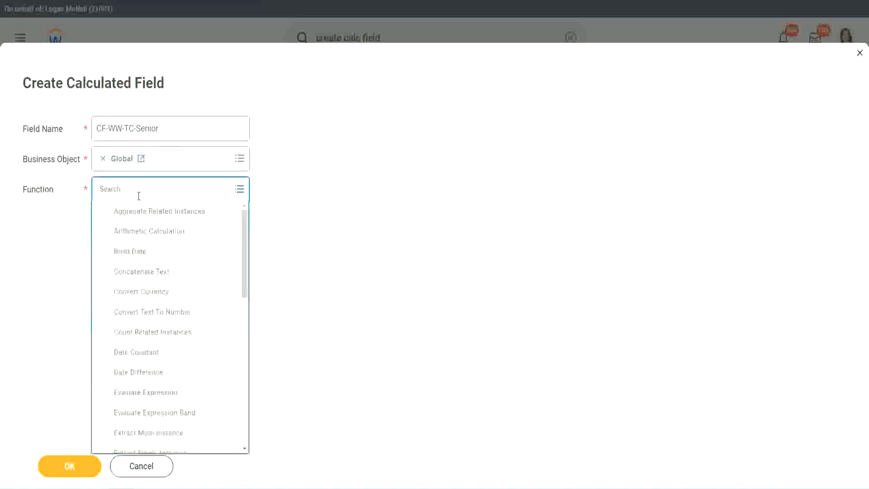
text(tc)
key(Return)
click(136, 231)
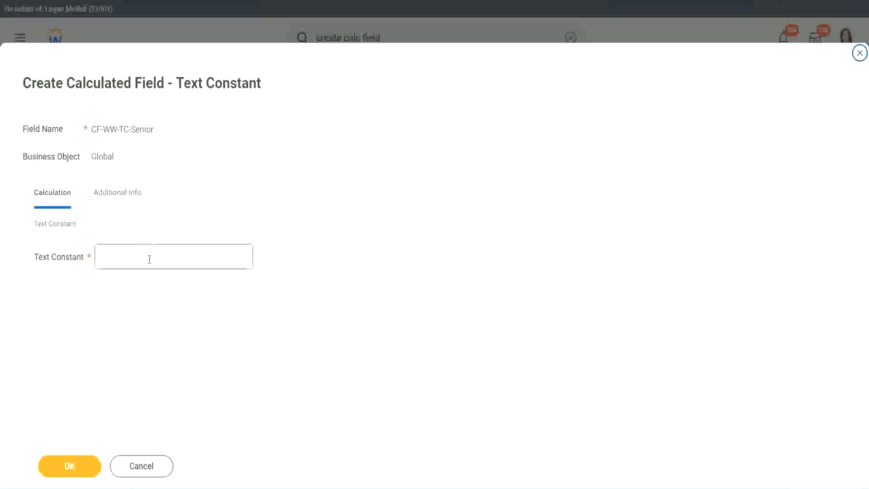
Step: Set the text constant to Senior and save the field as the return value
click(146, 255)
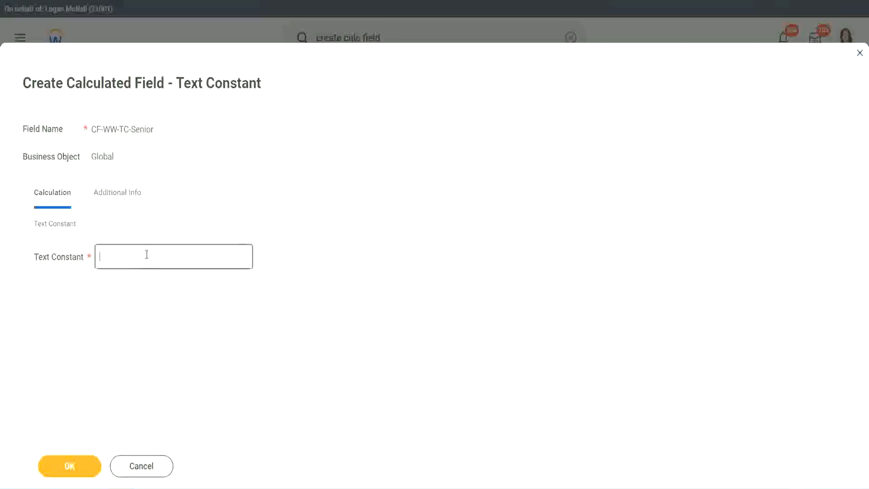
text(Senior)
click(86, 472)
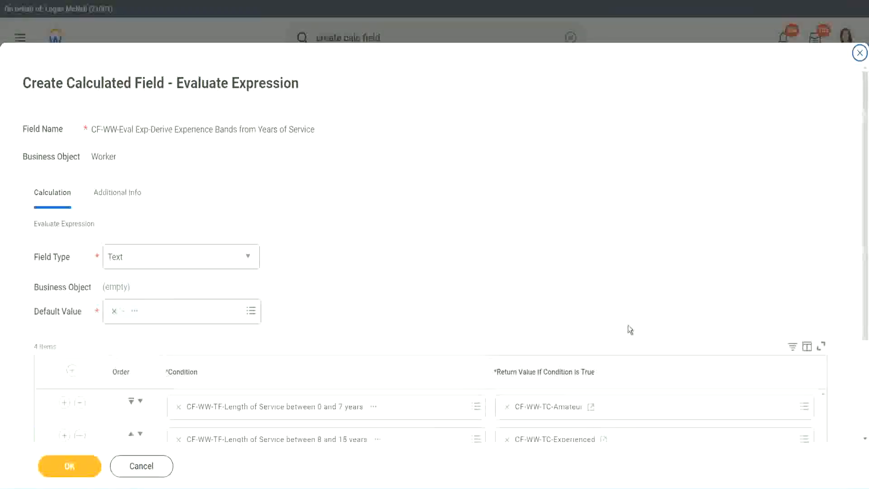
Step: Copy the name of the CF-WW-TC-Senior return value from the 16 to 30 years condition row
scroll(620, 343, down, 3)
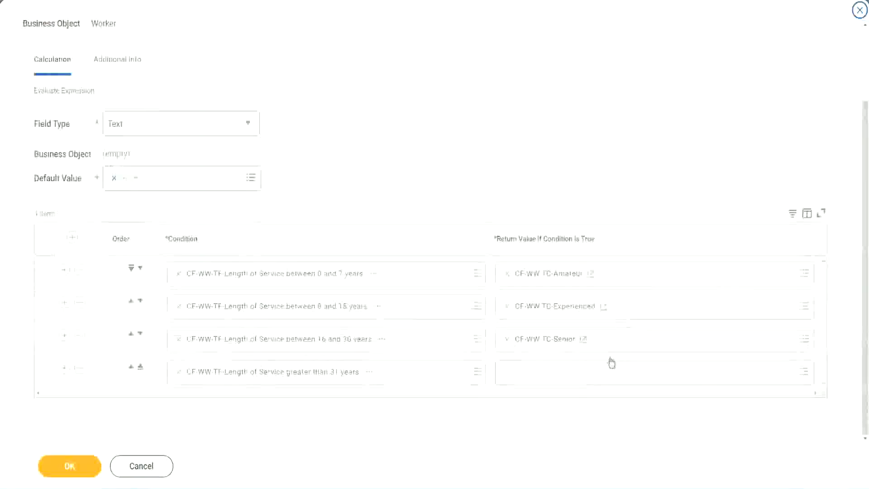
right_click(530, 344)
click(550, 390)
Step: Start a new calculated field for the greater than 31 years return value and name it CF-WW-TC-Legend
click(529, 378)
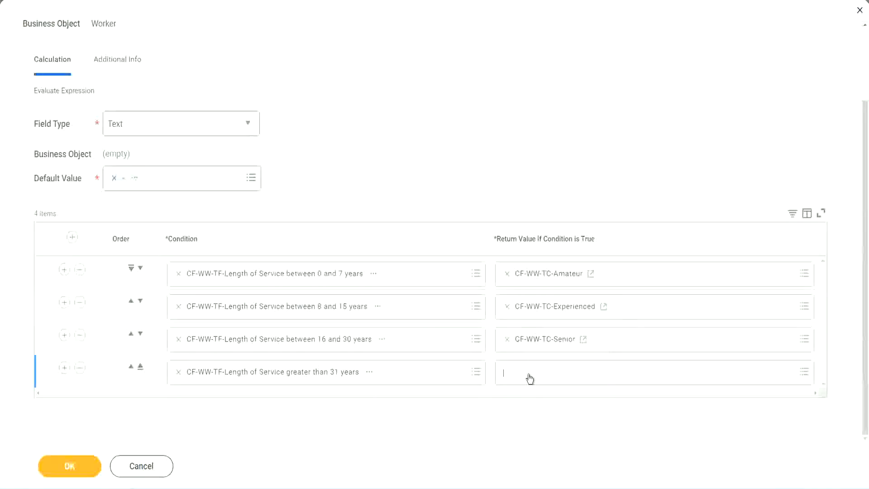
click(538, 352)
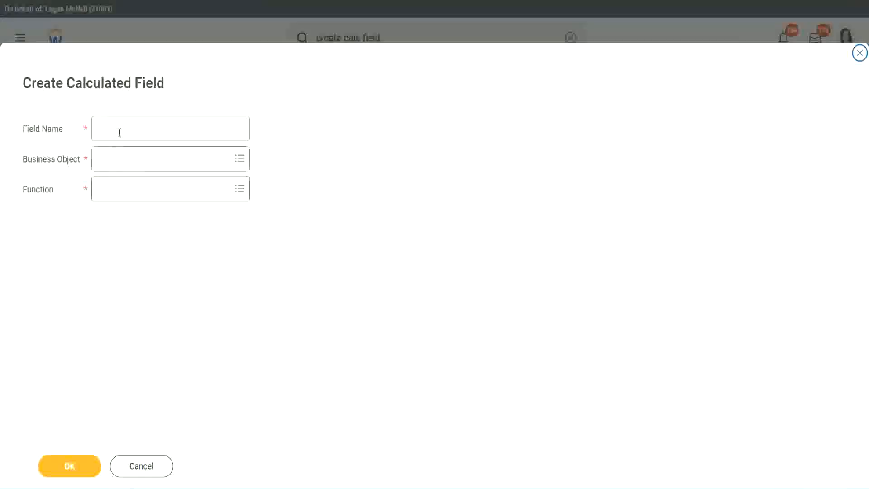
click(119, 133)
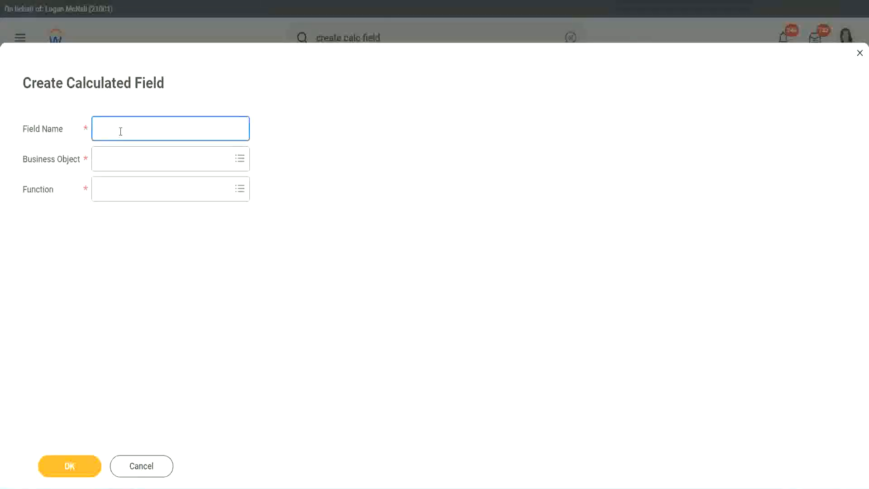
text(CF-WW-TC-Senior)
double_click(147, 128)
text(Legend)
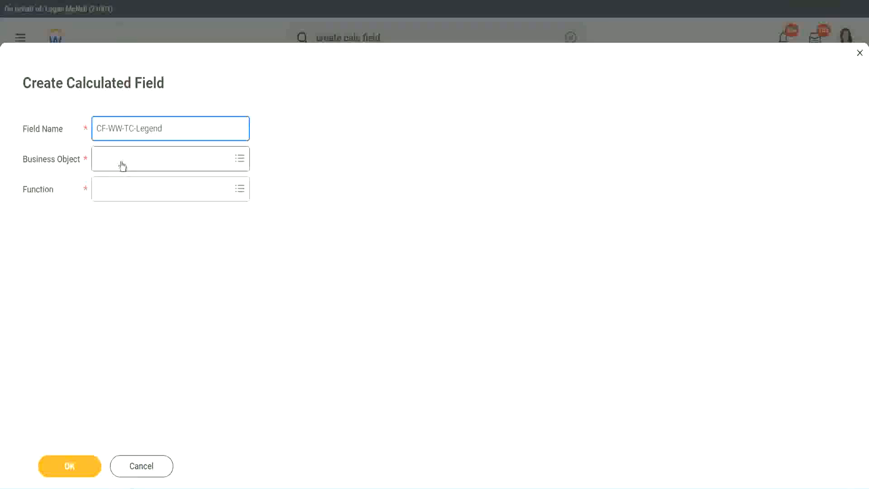
Step: Assign the CF-WW-TC-Legend field to the Global business object, choose Text Constant as its function, and continue to its definition
click(122, 165)
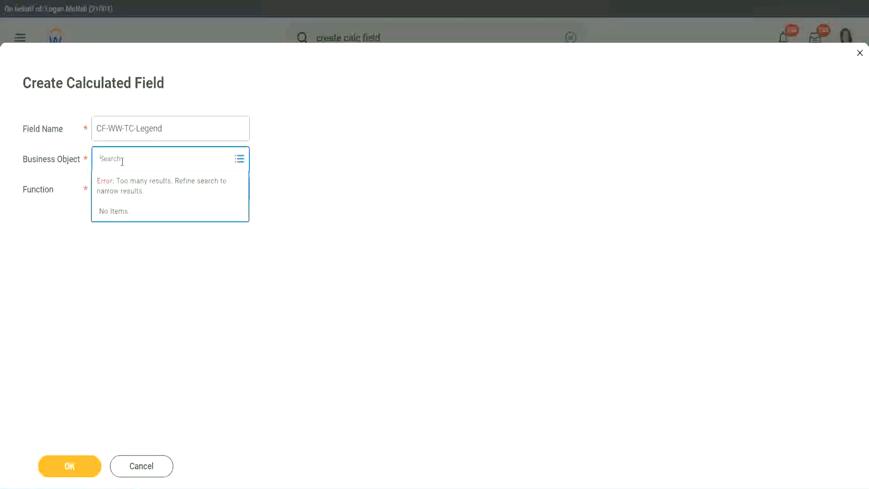
text(Global)
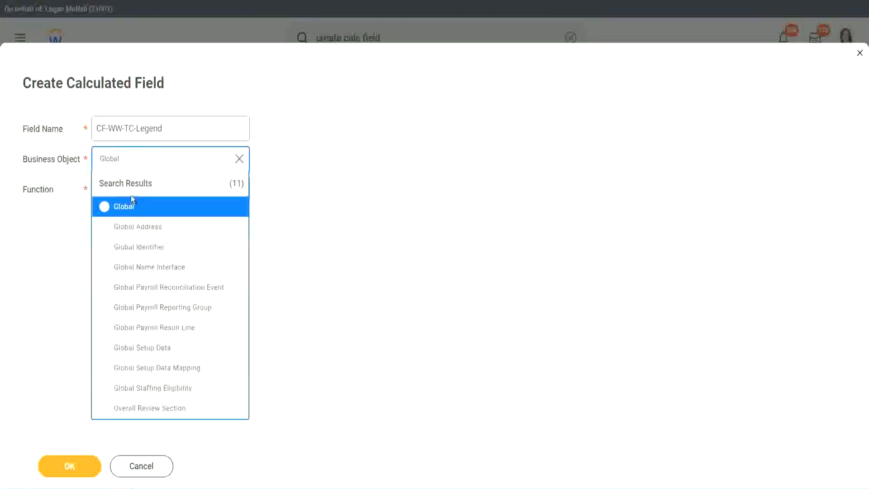
click(130, 209)
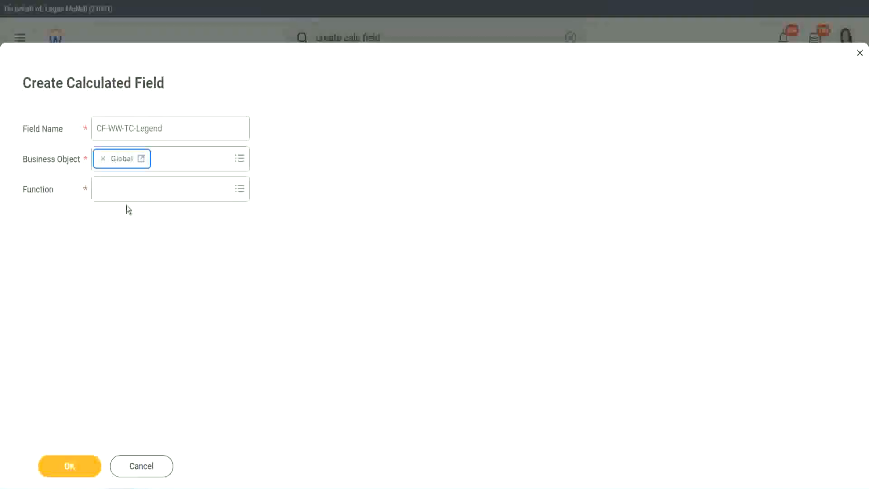
click(125, 187)
text(tc)
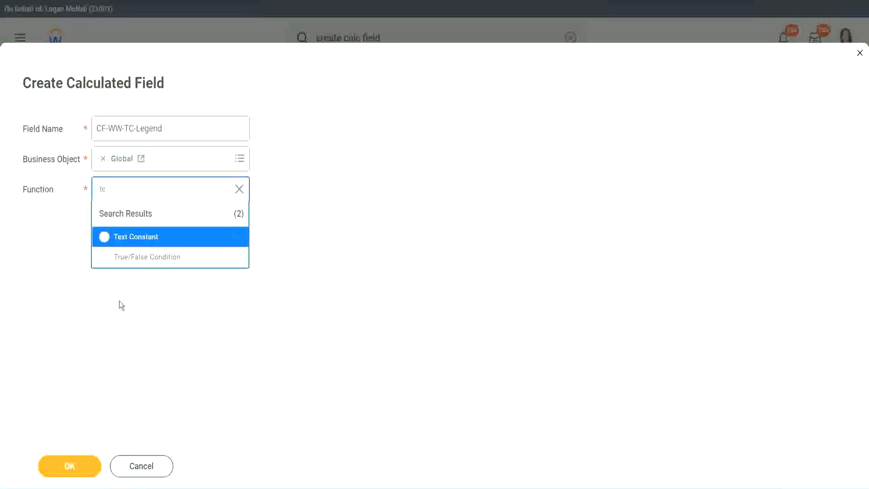
click(167, 238)
click(65, 467)
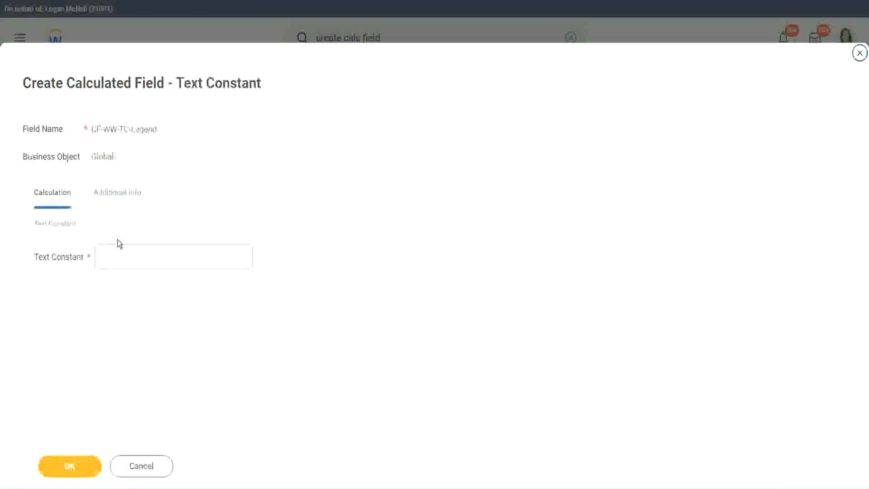
Step: Set the text constant to Legend and save the field as the return value
click(112, 257)
text(Legend)
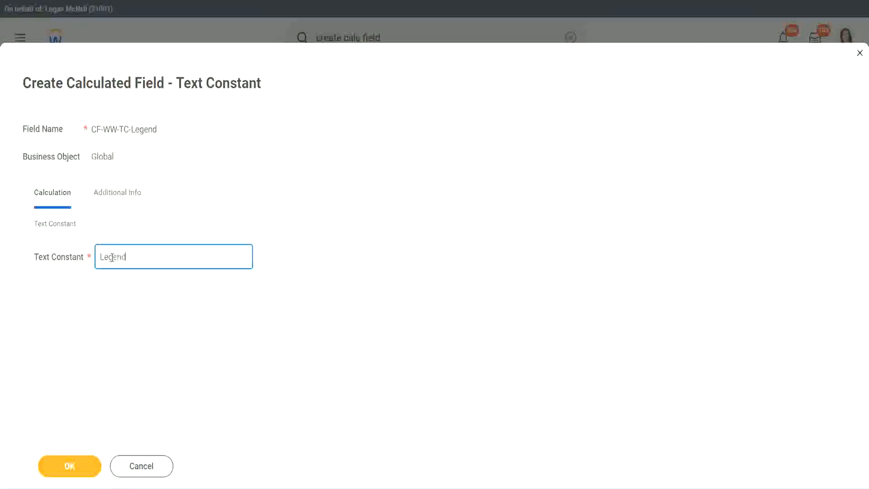
click(72, 466)
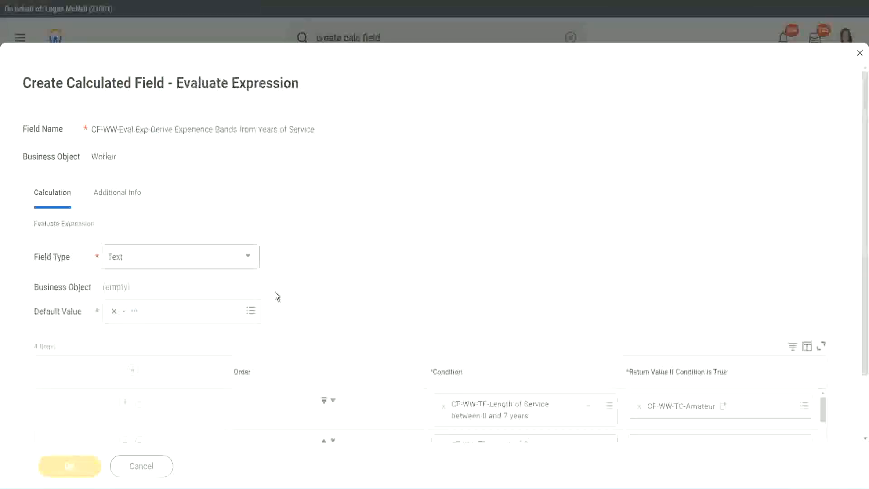
Step: Review the four service-length conditions with their return values and save the Evaluate Expression calculated field
scroll(460, 242, down, 3)
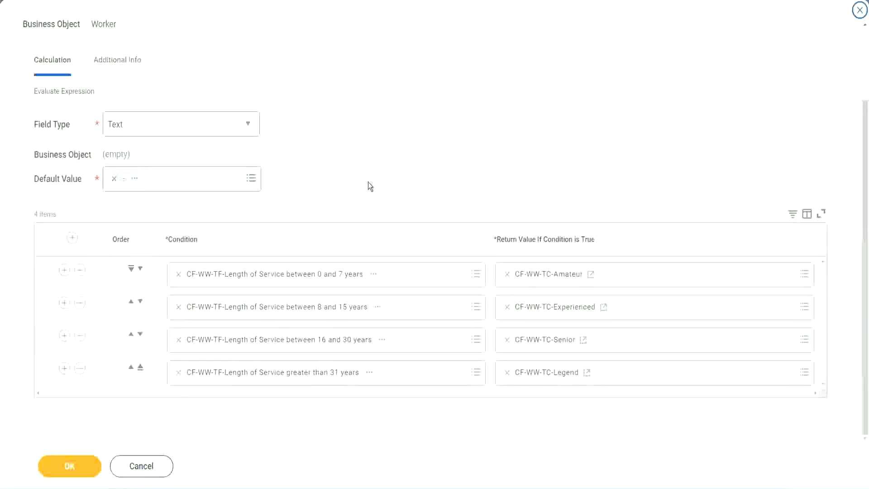
scroll(368, 181, up, 2)
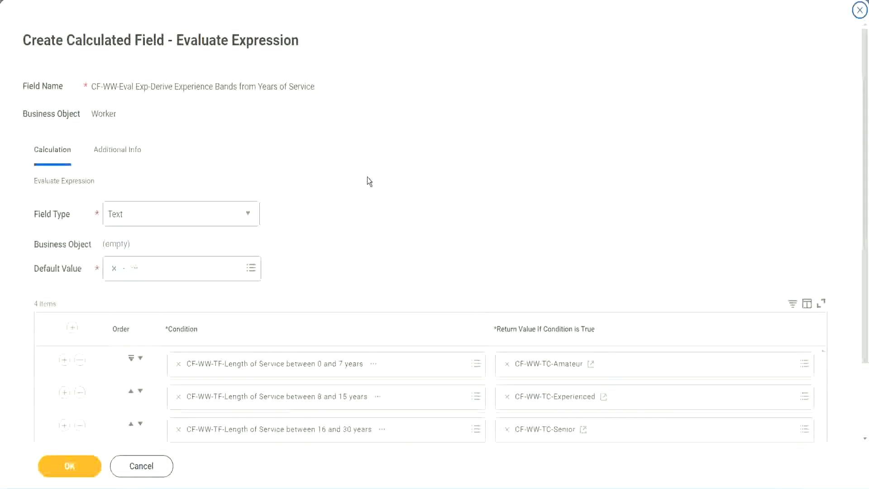
scroll(368, 177, down, 2)
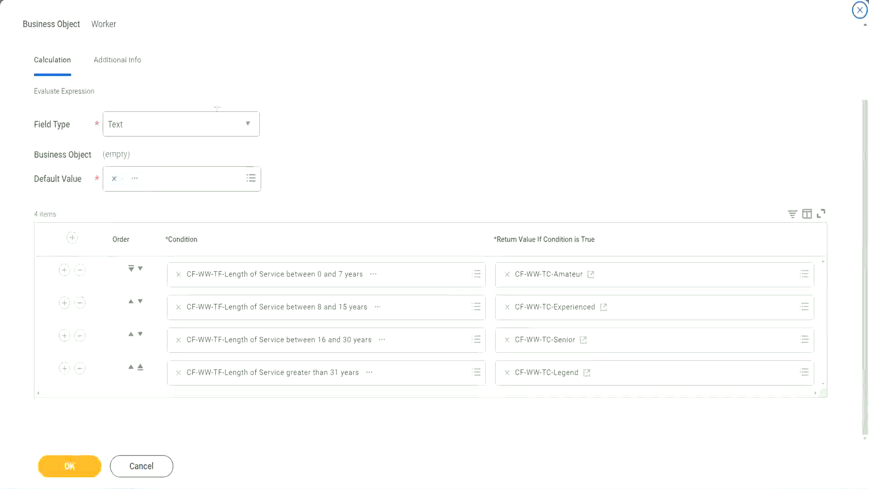
drag(556, 128, 564, 219)
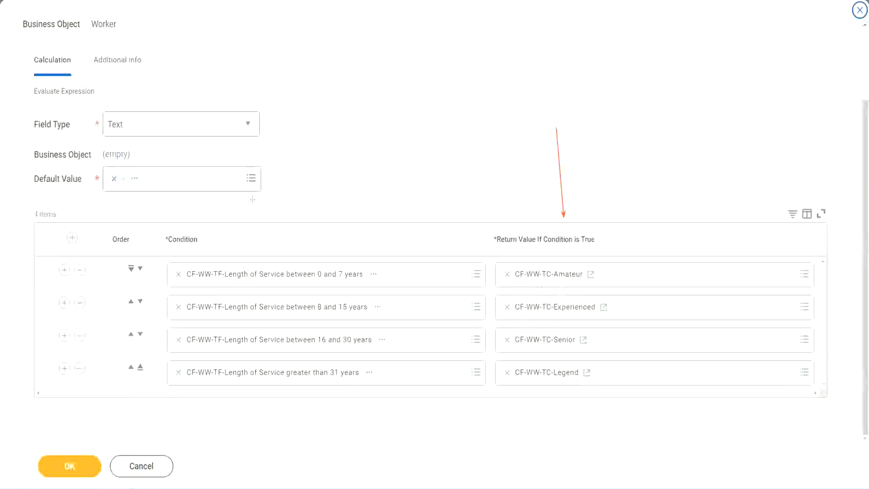
drag(108, 78, 111, 108)
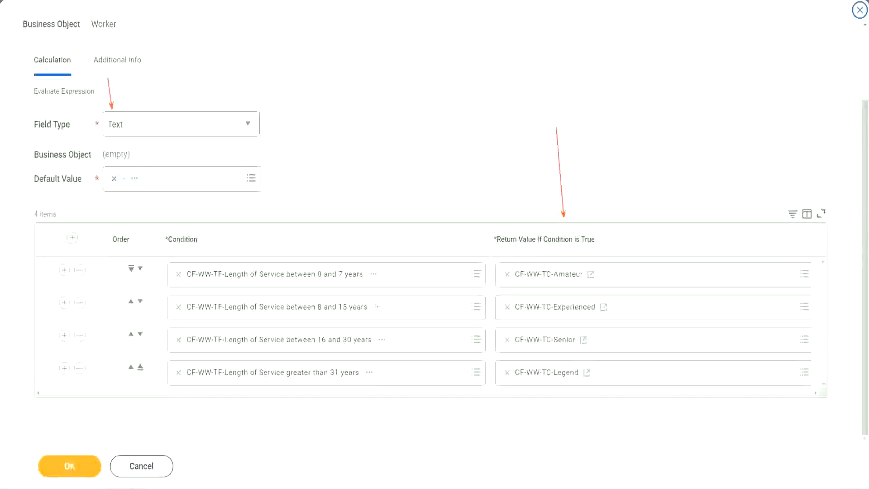
click(75, 463)
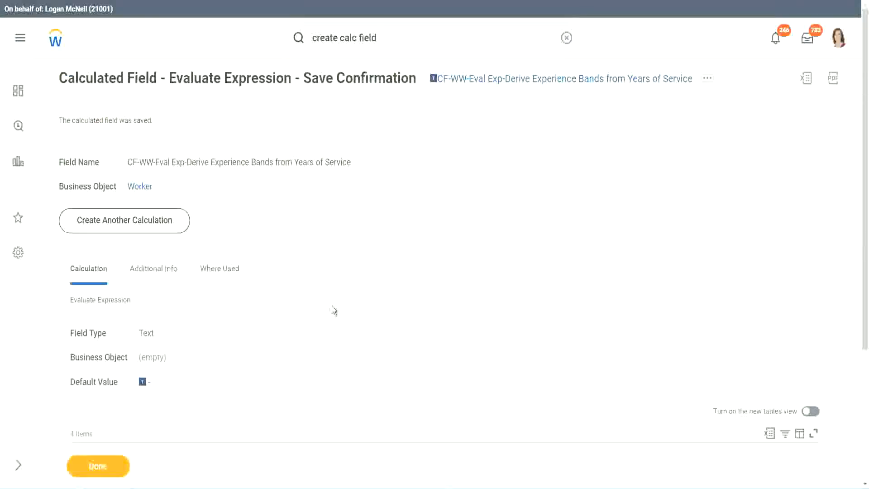
Step: Check the saved conditions and copy the name of the new experience bands calculated field
scroll(332, 302, down, 4)
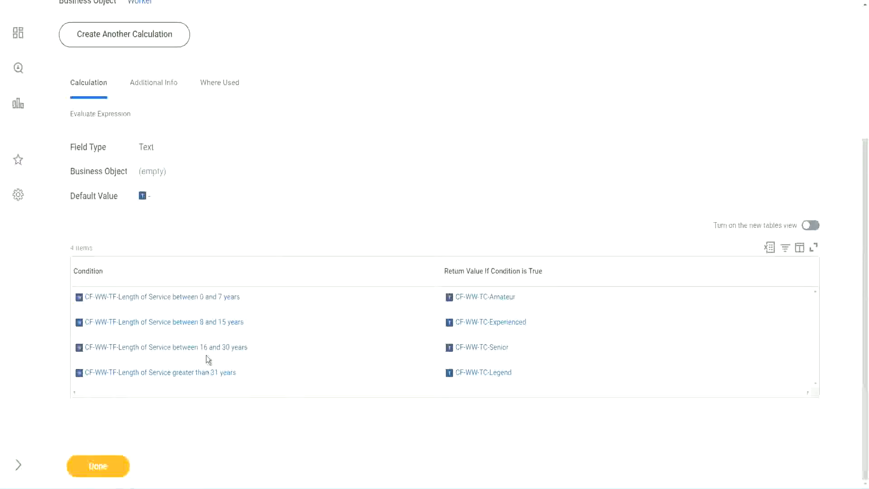
scroll(243, 271, up, 4)
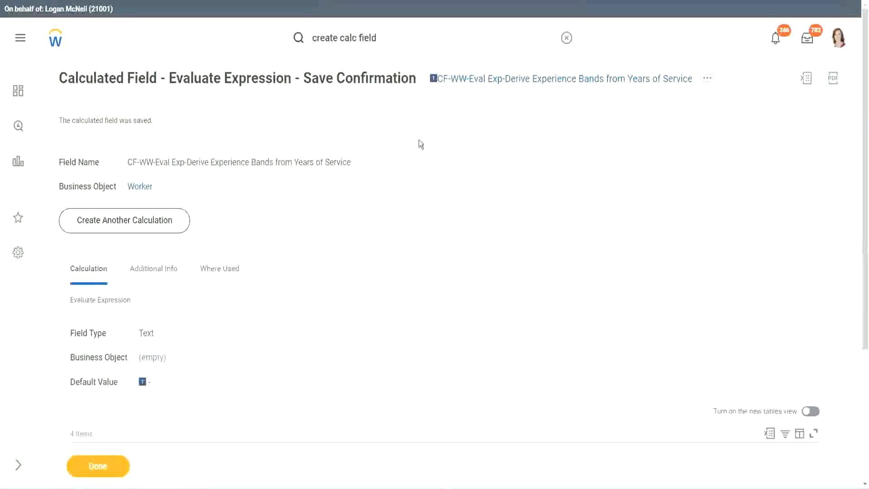
mouse_move(508, 86)
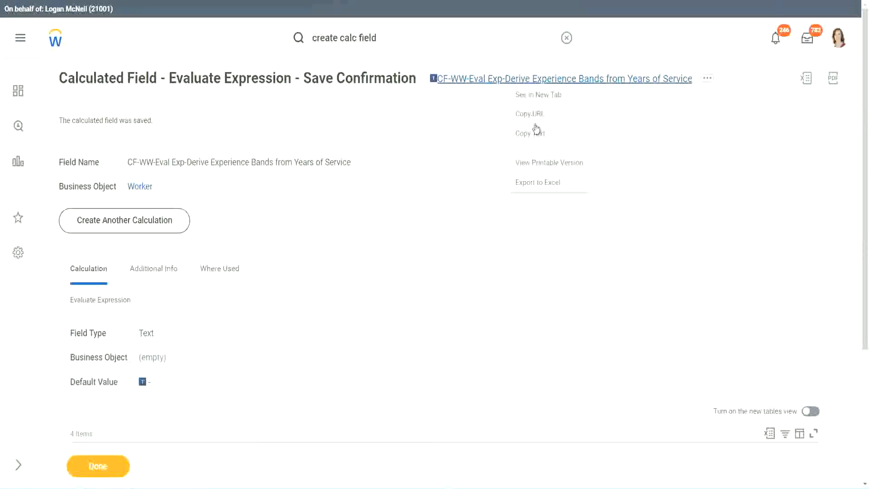
click(535, 137)
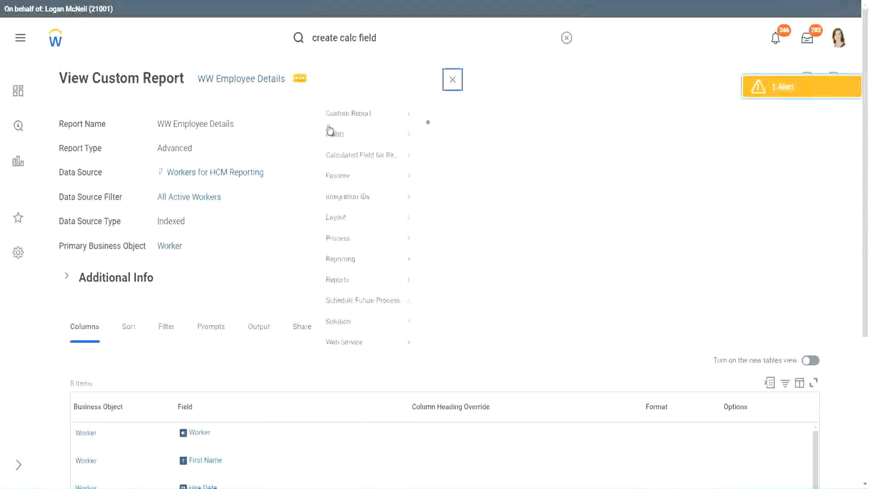
Step: Open the WW Employee Details custom report for editing at its column definitions
mouse_move(355, 131)
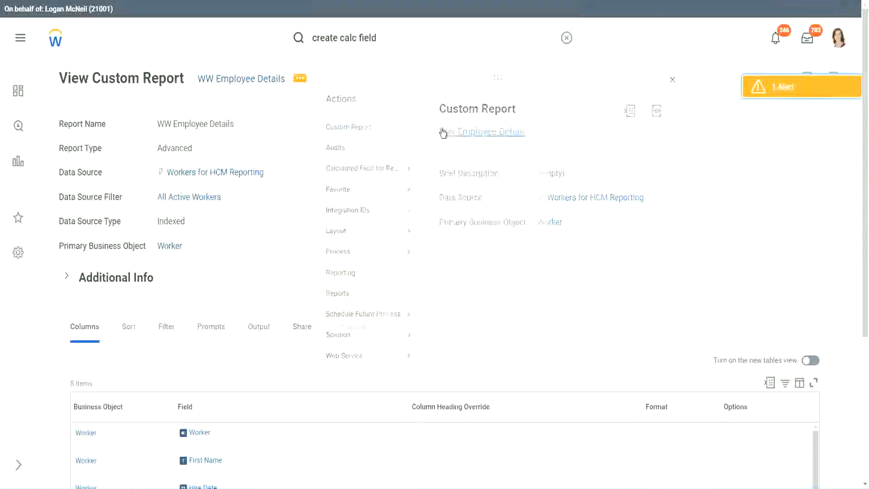
click(442, 132)
scroll(317, 196, down, 4)
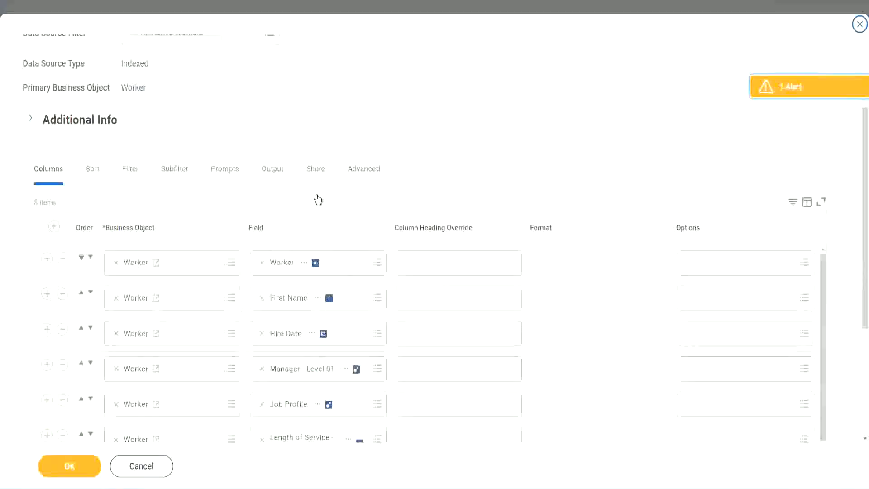
scroll(319, 217, down, 2)
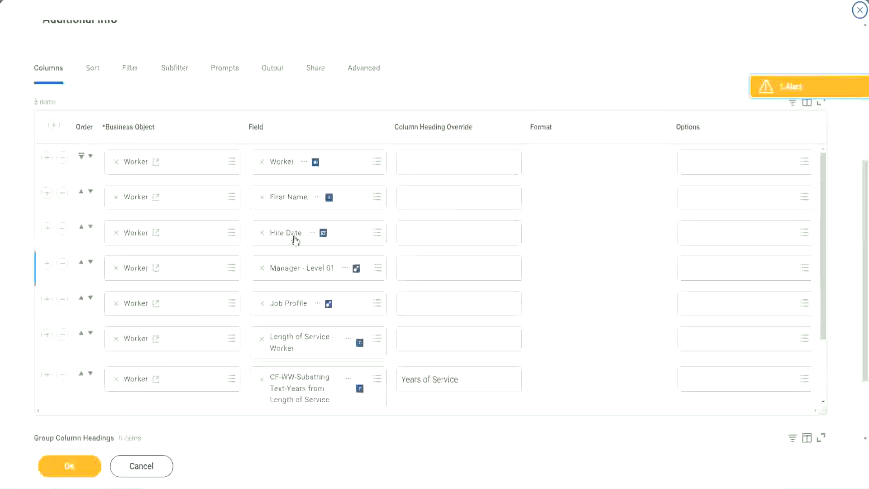
Step: Add an empty Worker column at the end of the report columns and remove the CF-WW-Substring Text-Years from Length of Service column
click(47, 376)
scroll(305, 263, down, 1)
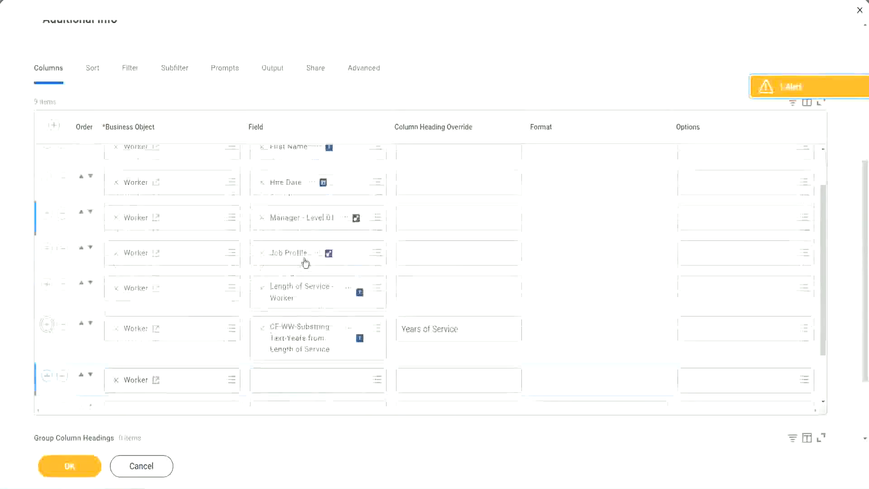
scroll(305, 263, down, 4)
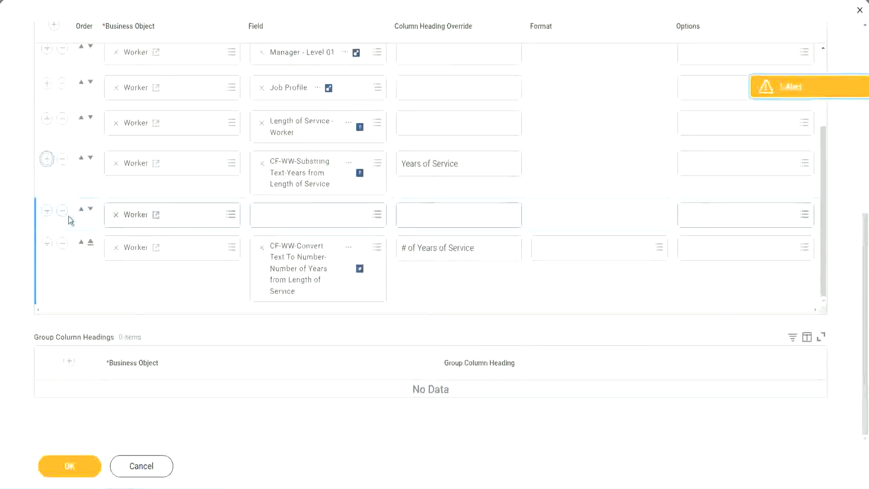
click(90, 210)
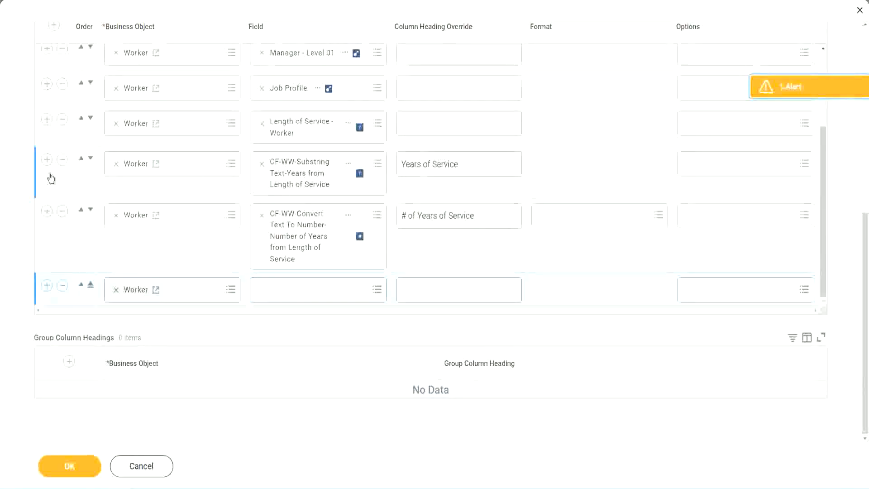
click(62, 159)
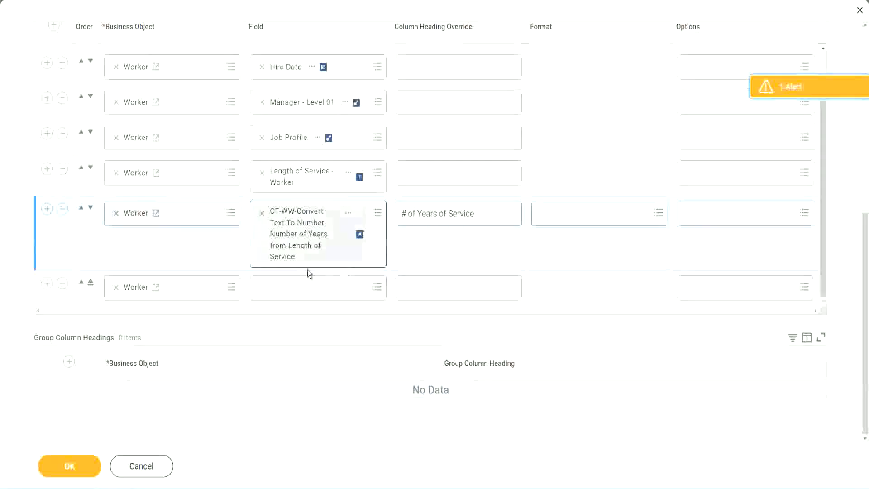
Step: Set the new column's field to CF-WW-Eval Exp-Derive Experience Bands from Years of Service with the heading Experience Bands, and save the report
click(284, 291)
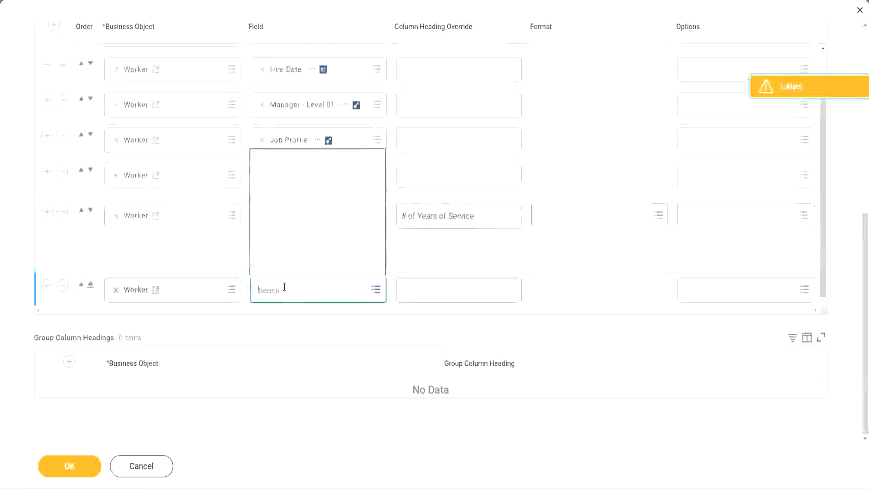
key(ctrl+v)
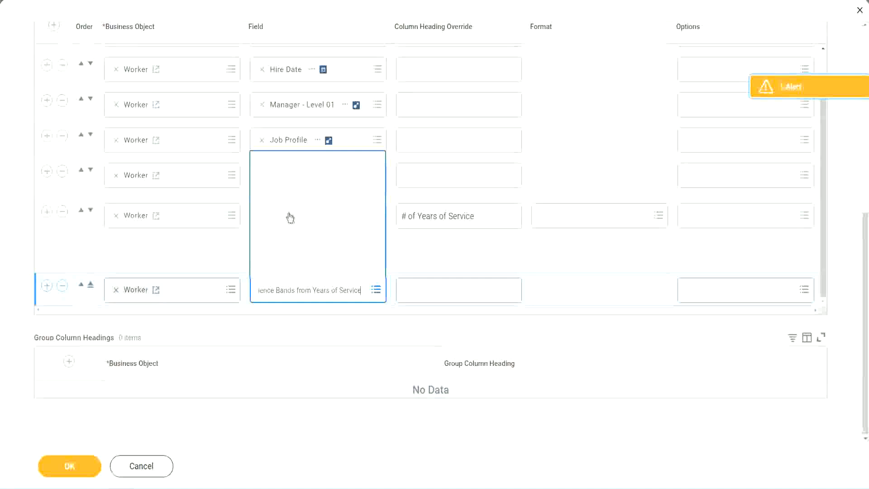
click(442, 260)
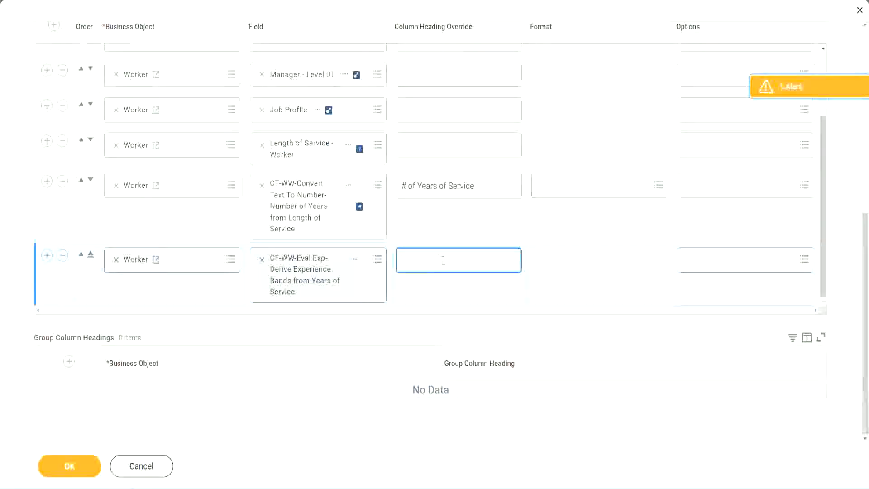
text(Experience Bands)
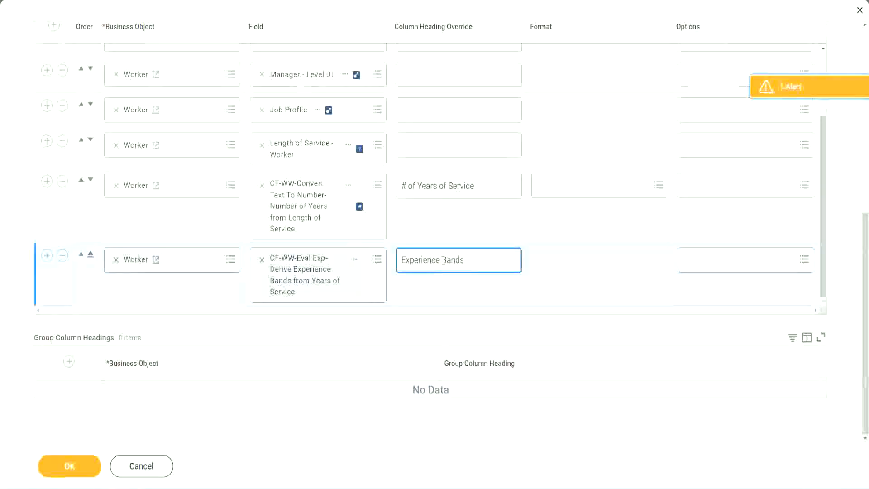
click(84, 468)
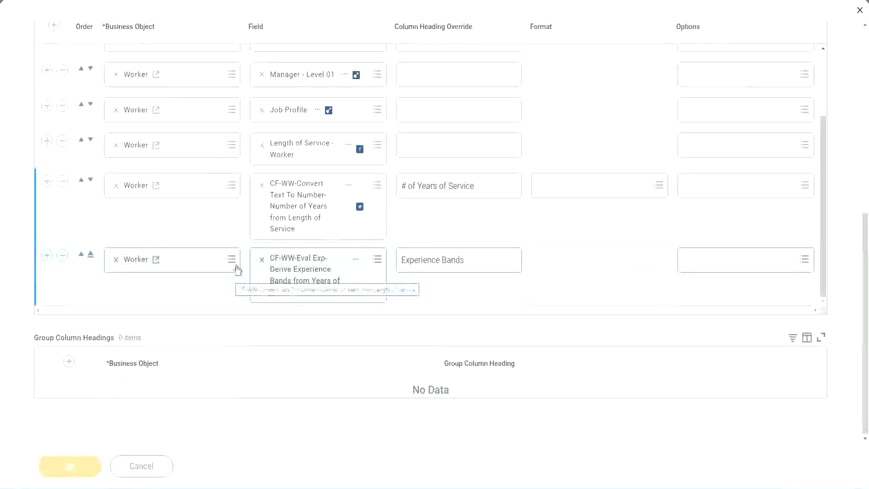
Step: Run the WW Employee Details report with all worker type prompts left blank
scroll(236, 330, down, 4)
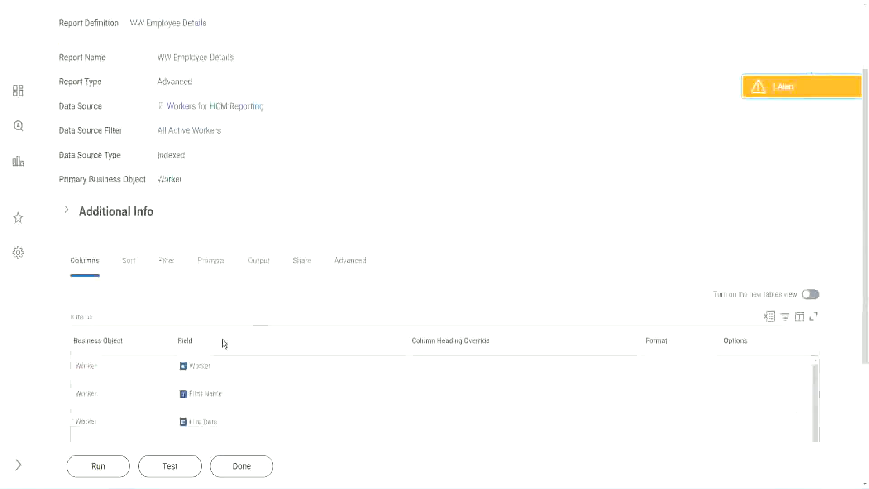
click(100, 466)
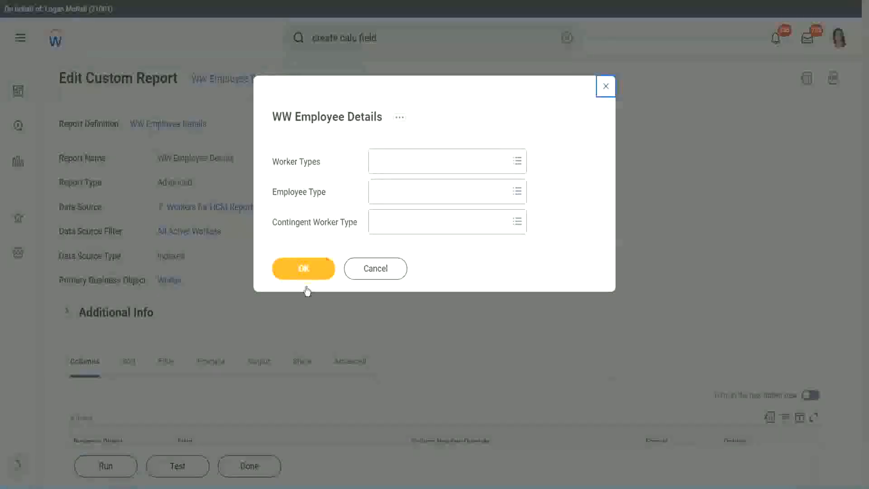
click(319, 260)
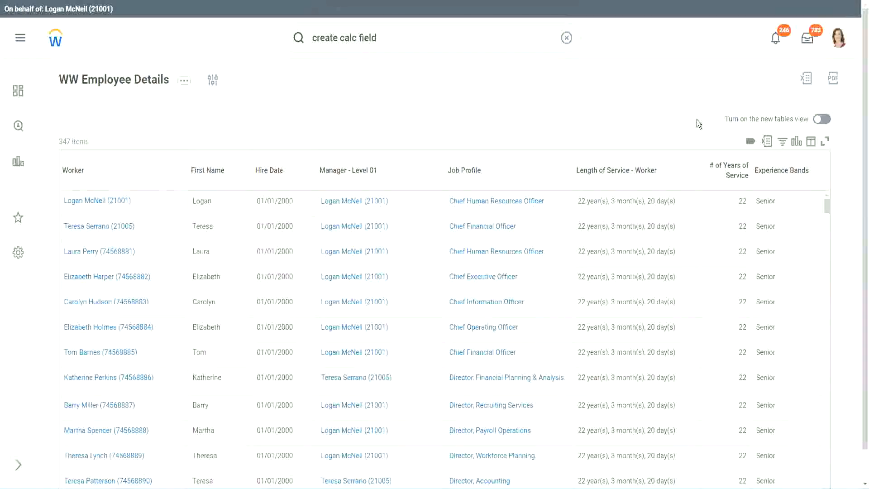
Step: Compare the report's Experience Bands column with the number of years of service, and switch to the band definitions in Notepad++
scroll(696, 120, down, 1)
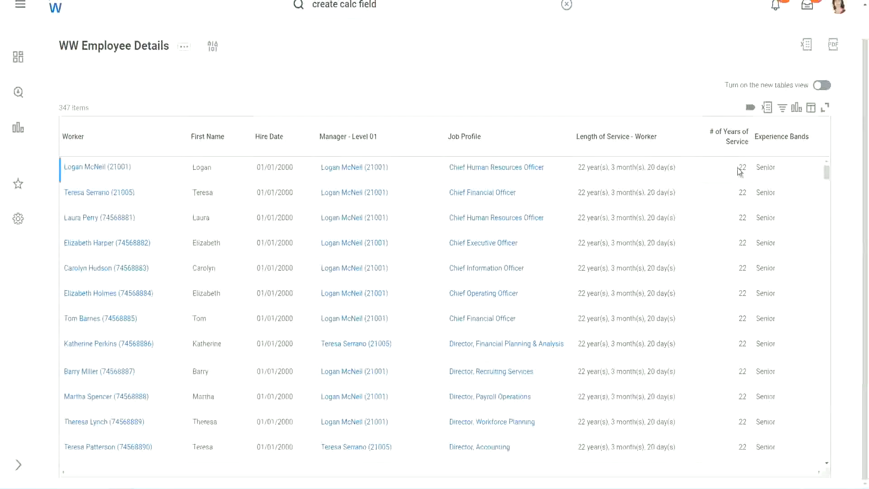
drag(738, 167, 747, 166)
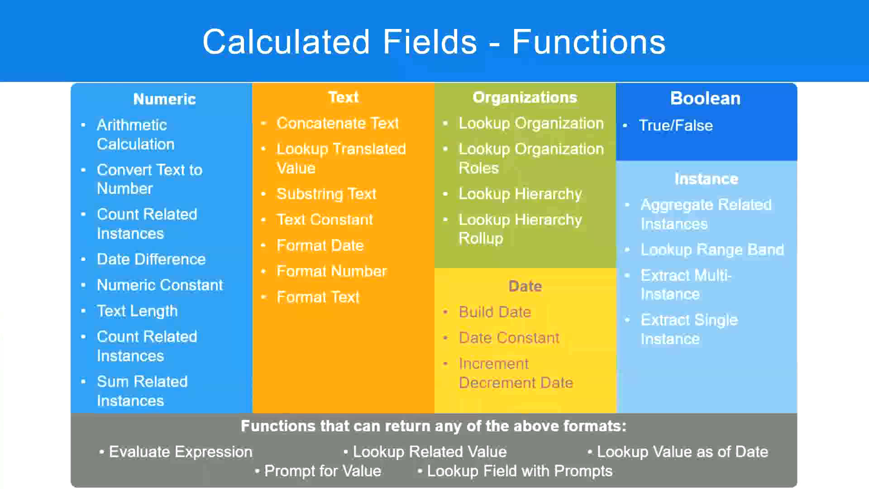
key(alt+Tab)
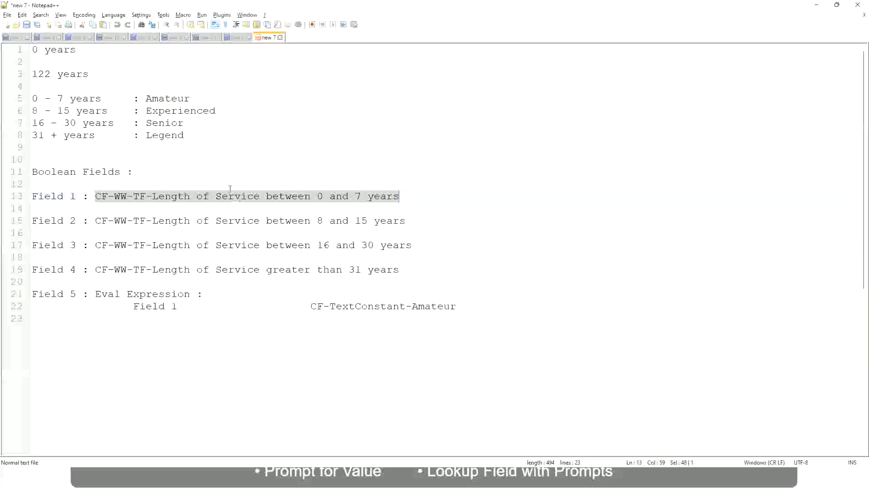
Step: Read the 16 - 30 years Senior definition in the notes, switch back to Workday, and compare it with the report's years of service
click(129, 158)
click(151, 122)
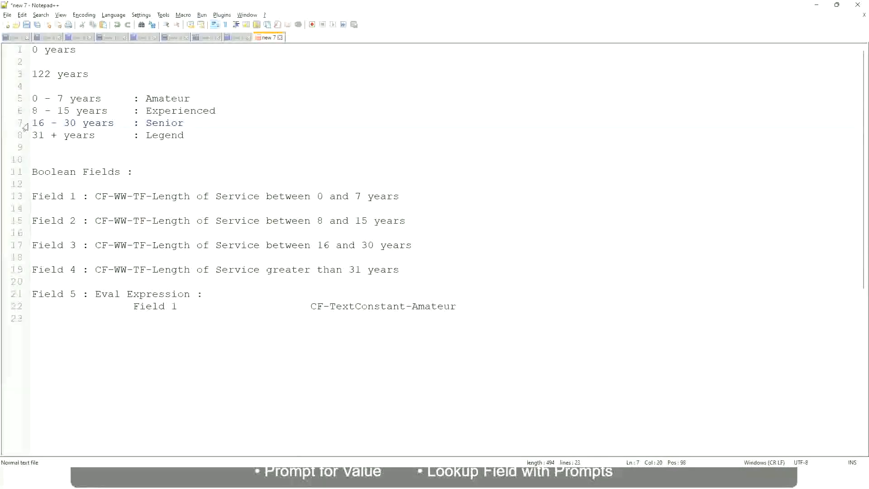
drag(33, 124, 82, 123)
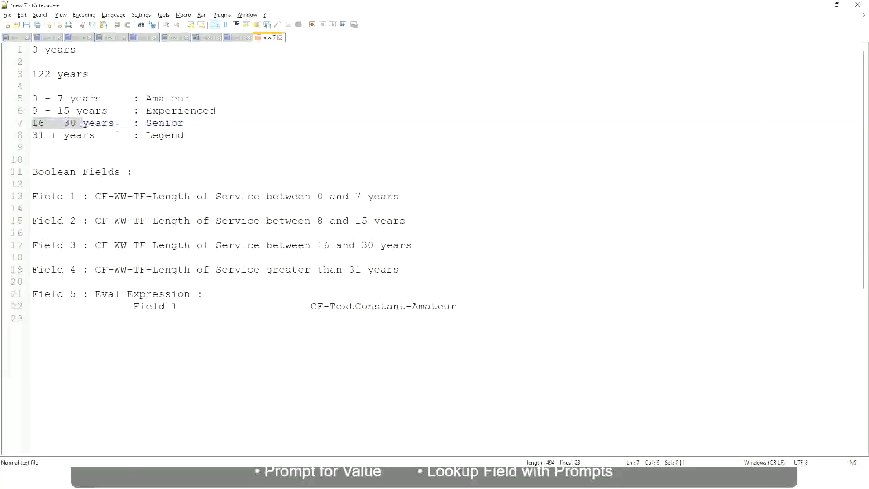
double_click(161, 123)
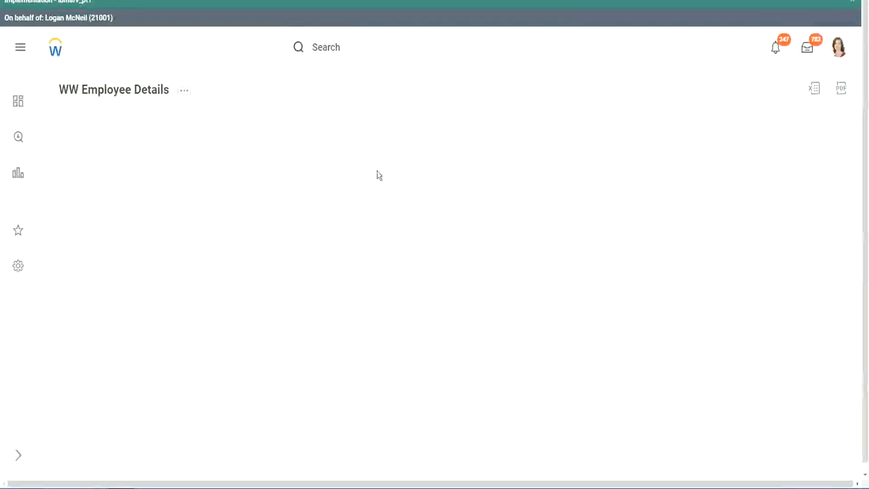
scroll(749, 274, down, 2)
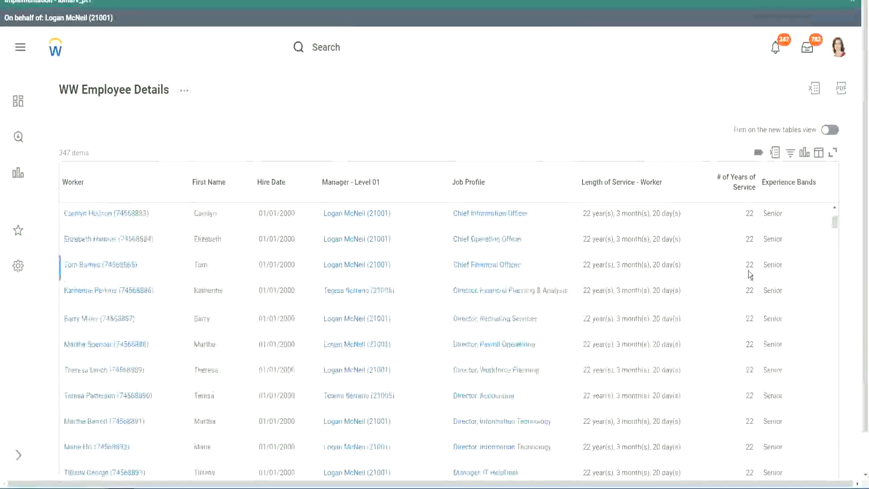
scroll(751, 276, down, 5)
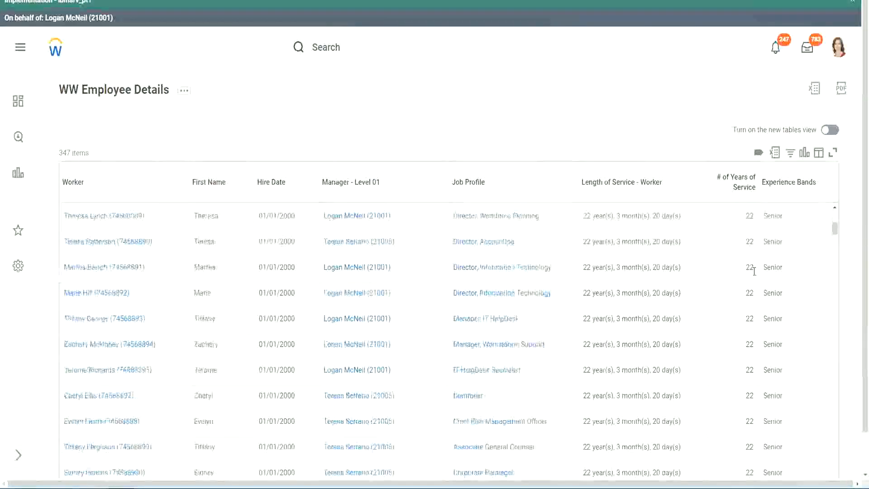
scroll(756, 299, down, 5)
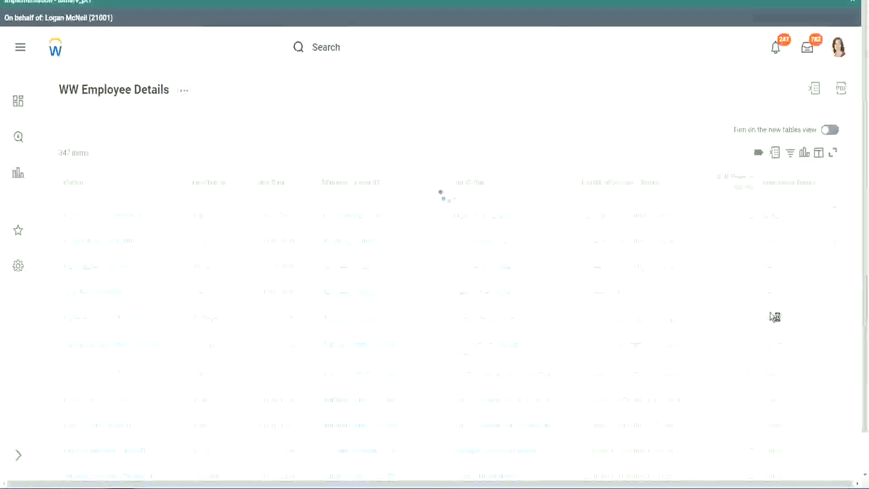
scroll(770, 312, down, 1)
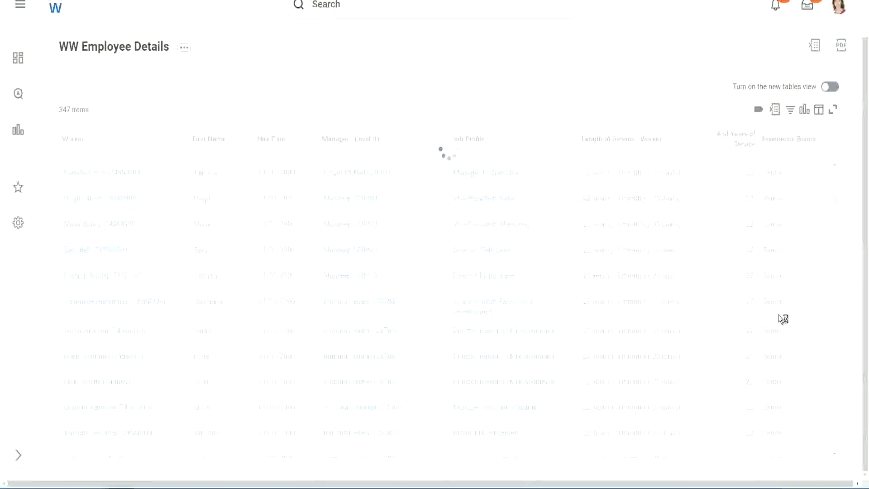
scroll(804, 255, down, 4)
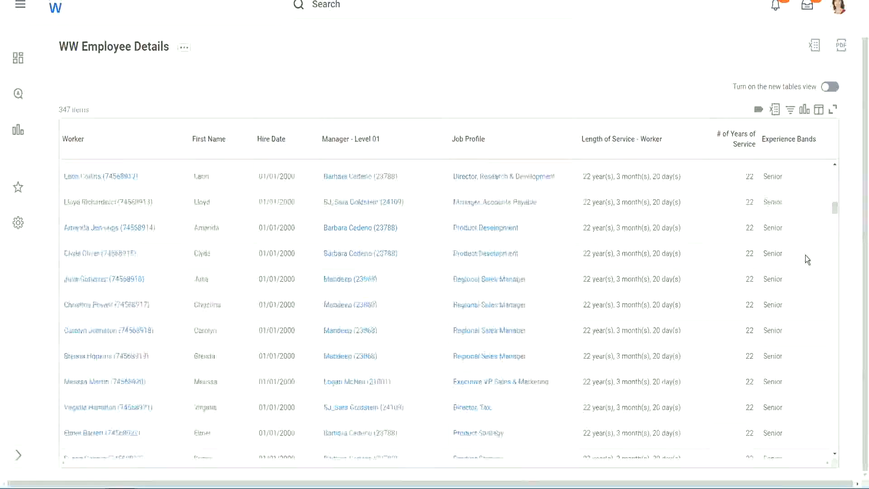
scroll(806, 256, down, 3)
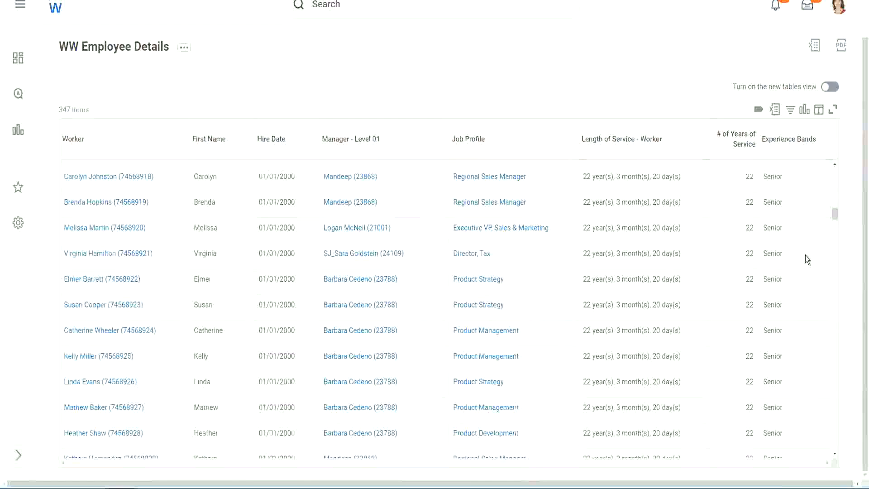
scroll(805, 259, down, 4)
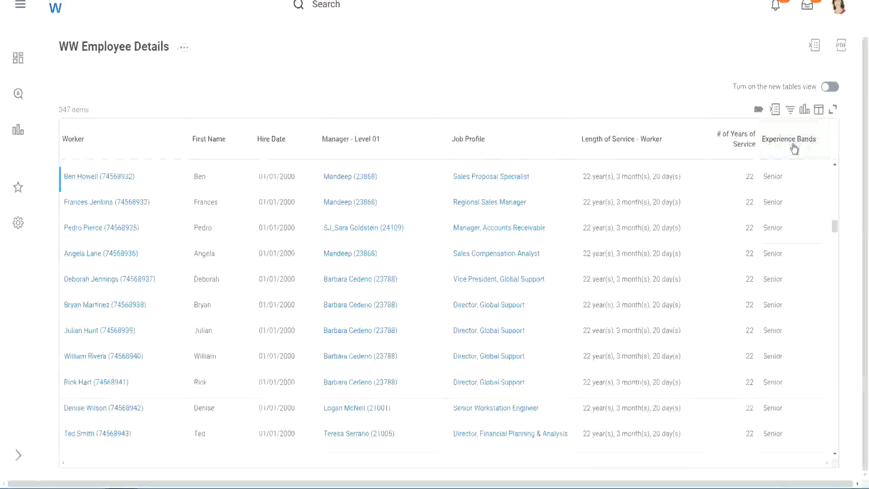
Step: Filter the report's Experience Bands column to rows that contain Amateur
click(793, 145)
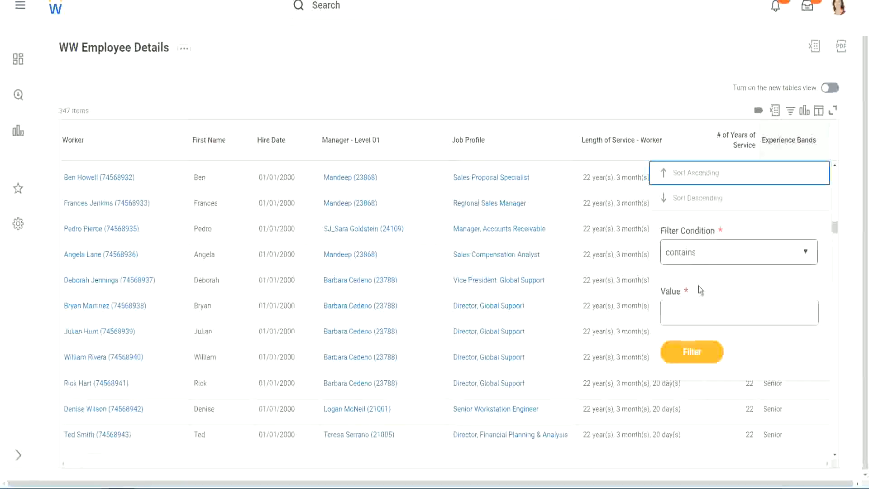
click(689, 304)
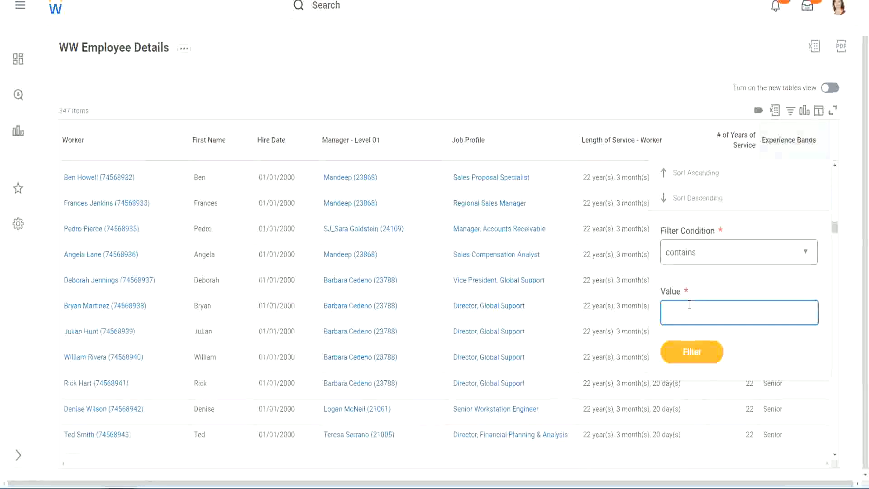
text(Amate)
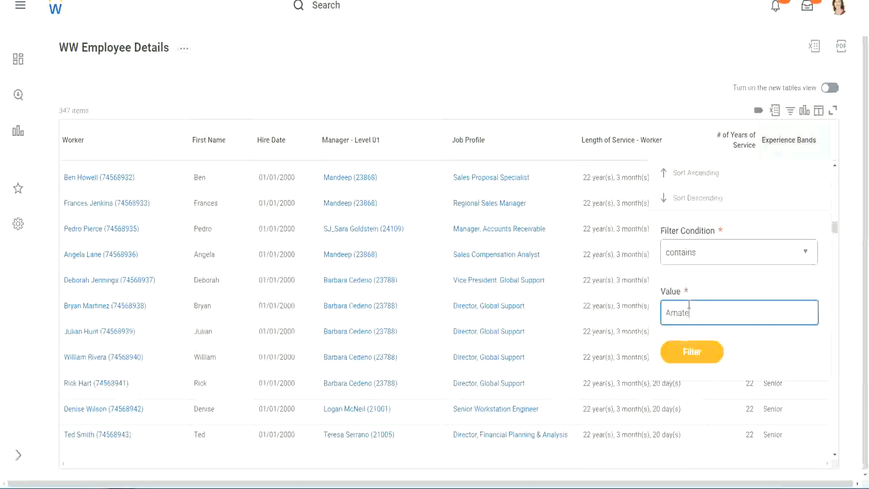
text(ur)
click(685, 356)
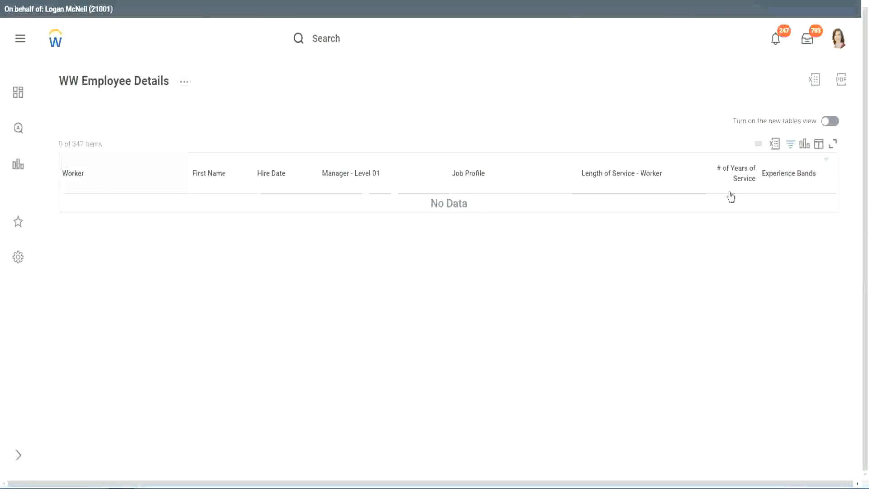
Step: Change the Experience Bands column filter value to Legend and apply it
click(786, 177)
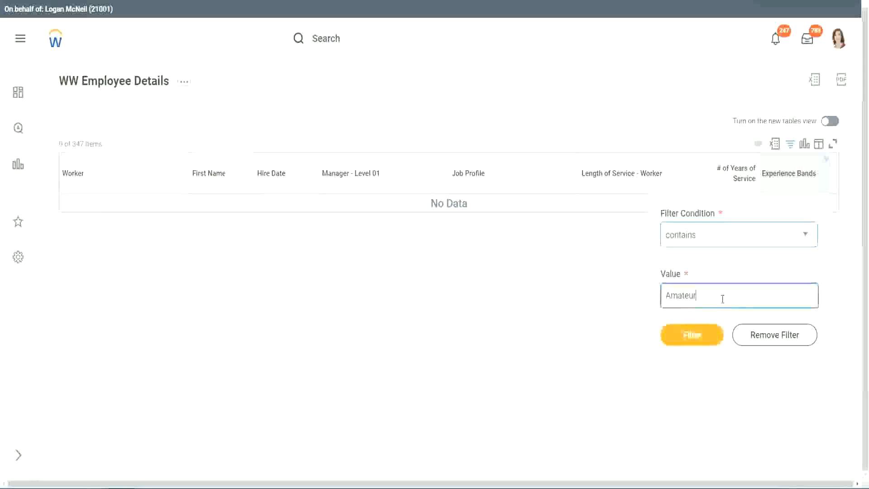
drag(639, 299, 620, 298)
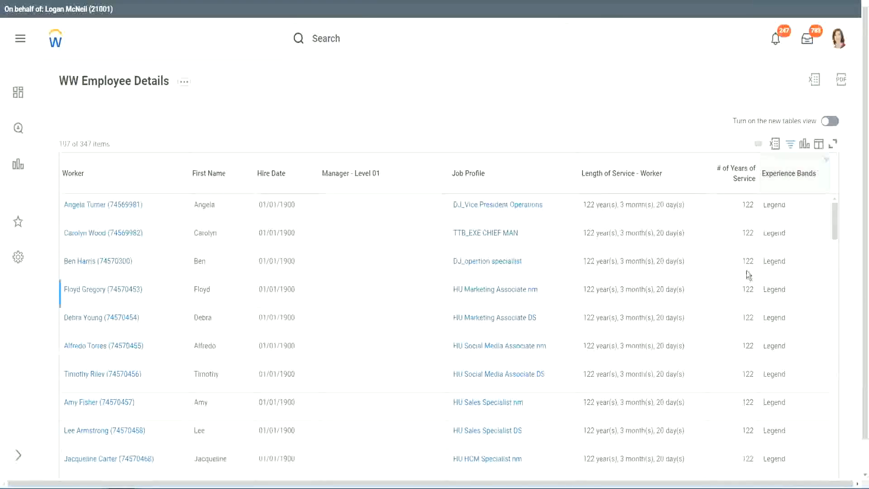
Step: Examine the hire dates and number of years of service across the Legend rows to check the band assignment
scroll(746, 271, down, 15)
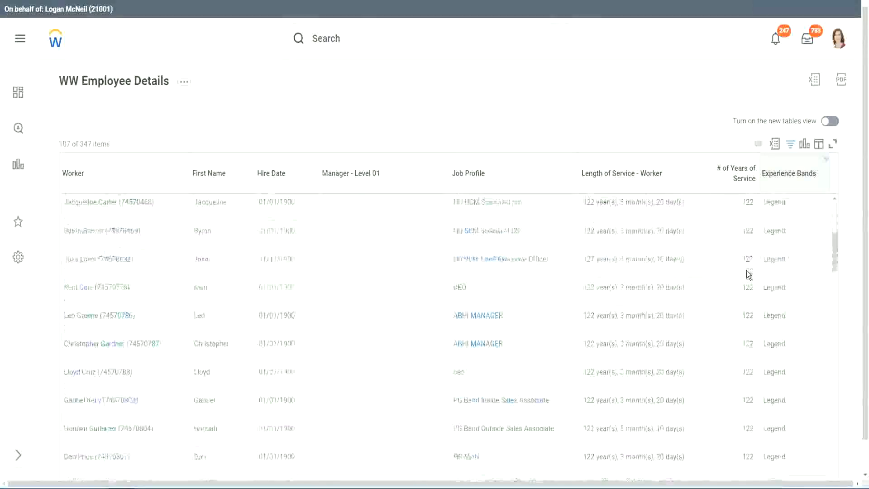
scroll(746, 271, down, 3)
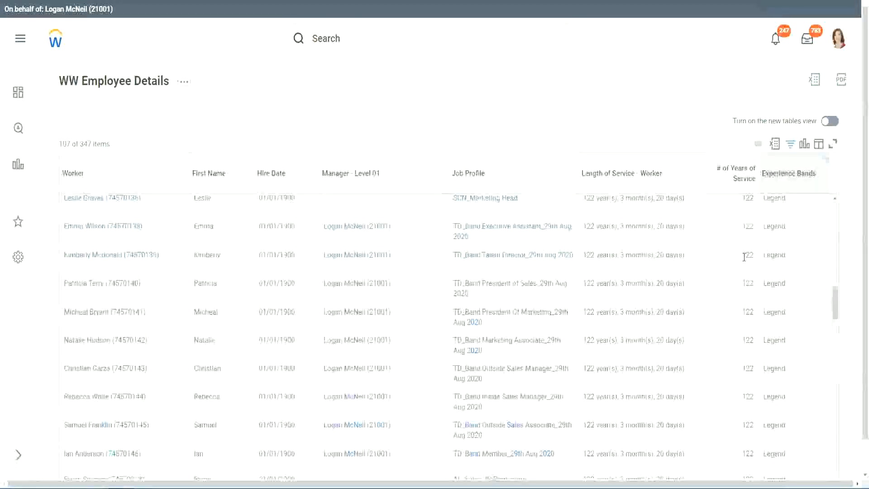
scroll(743, 257, down, 10)
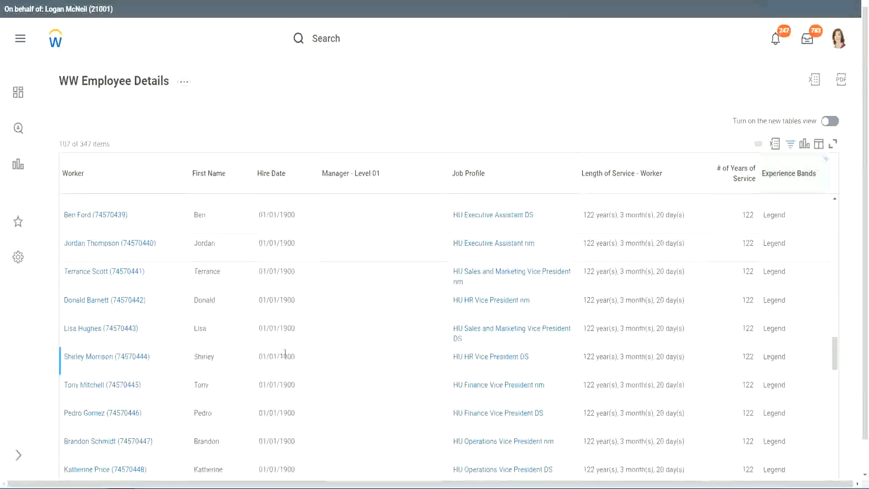
drag(280, 357, 296, 358)
scroll(739, 340, down, 5)
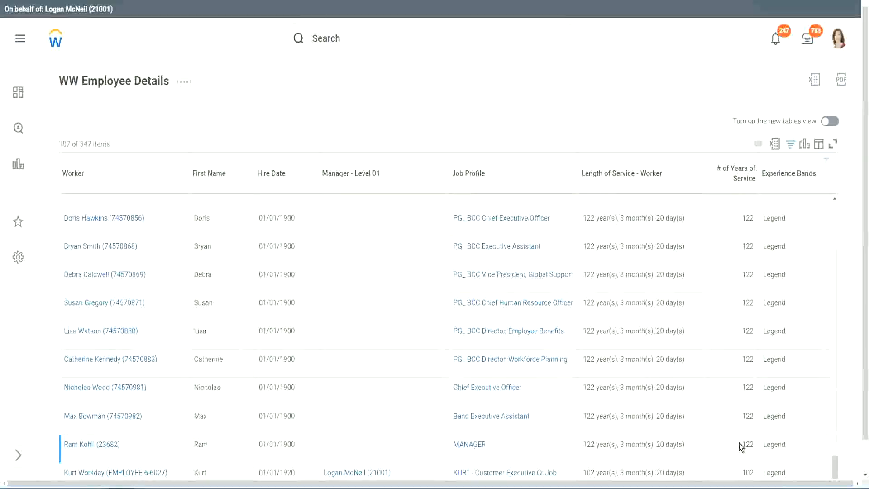
double_click(747, 472)
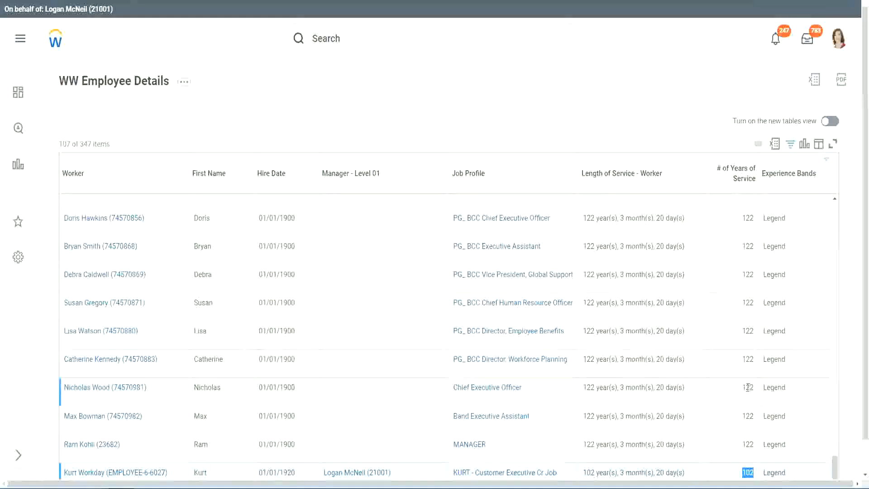
drag(747, 387, 754, 388)
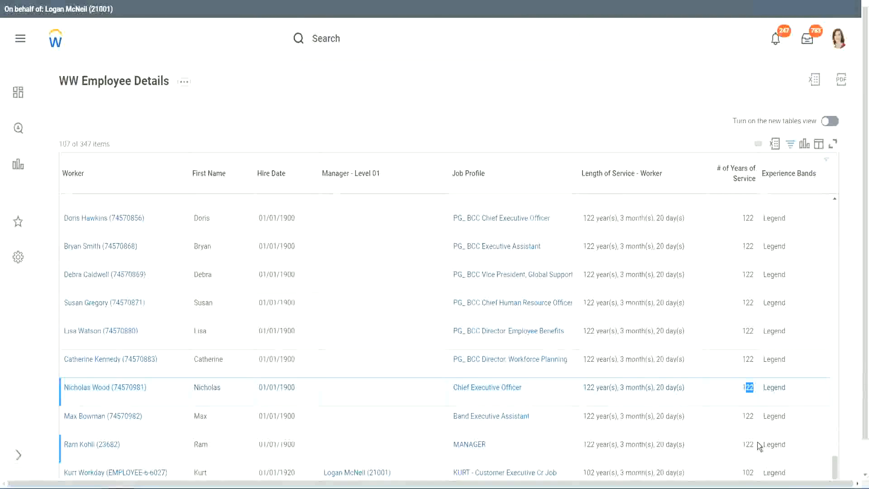
click(730, 361)
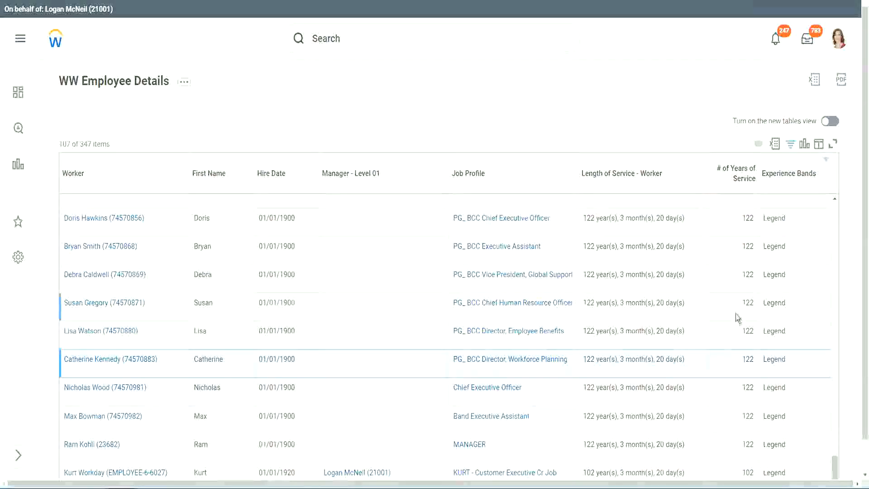
Step: Replace the Experience Bands filter value with Experienced, keeping the contains condition, and apply the filter
click(794, 178)
click(711, 346)
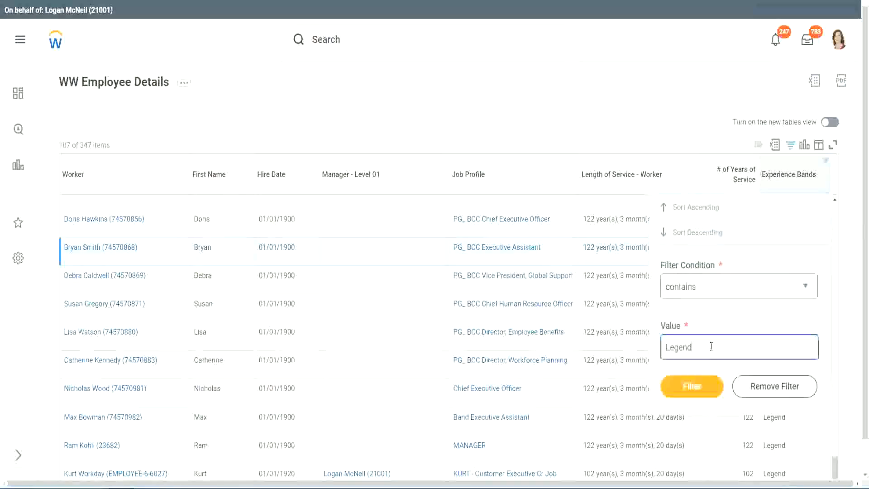
double_click(683, 346)
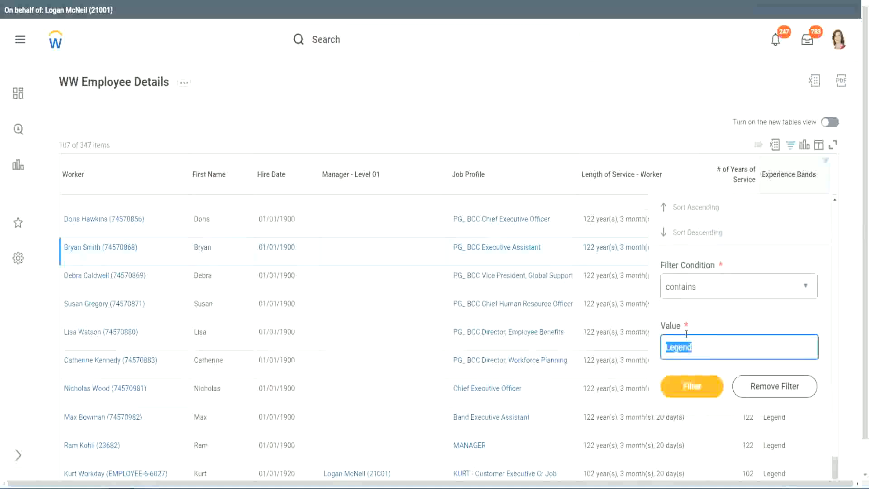
text(Ex)
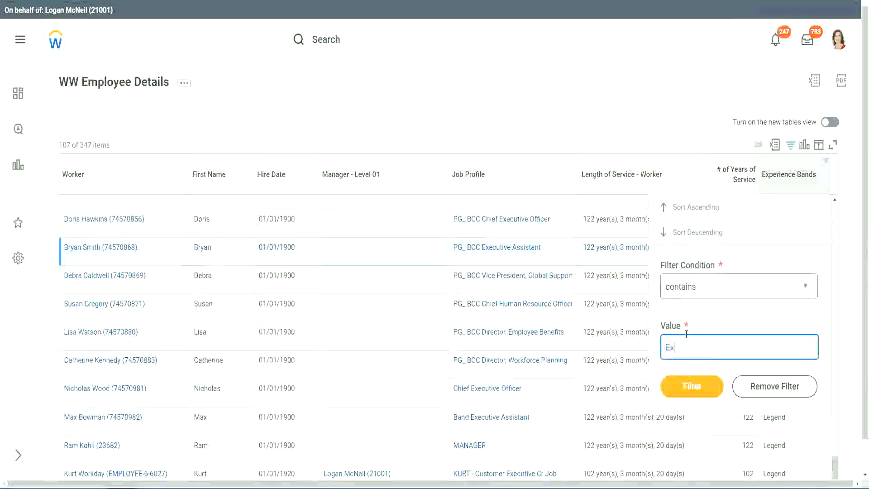
text(per)
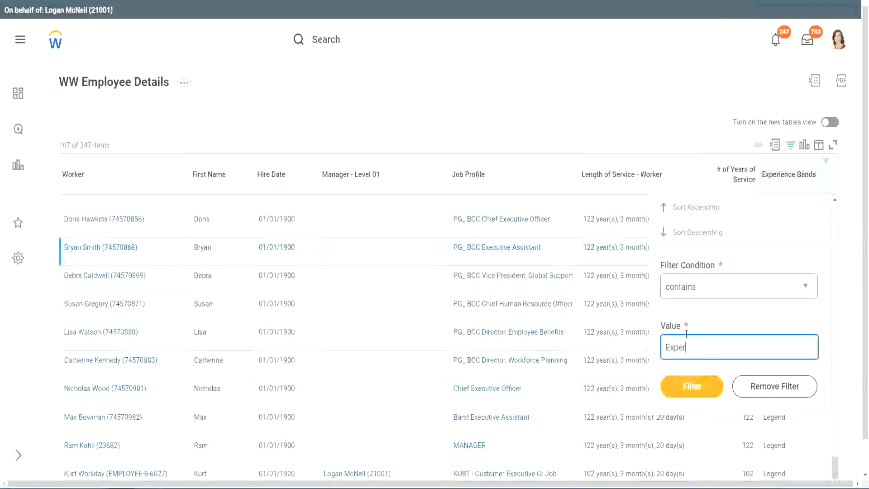
text(ienced)
click(691, 388)
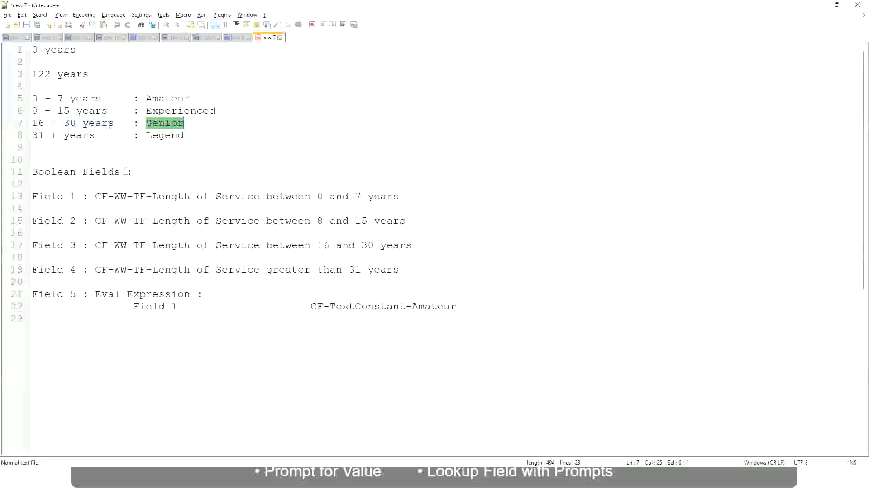
Step: Check the 8 - 15 years band definition in Notepad++ against the years of service in Workday's Experienced report rows
click(60, 111)
drag(39, 111, 69, 111)
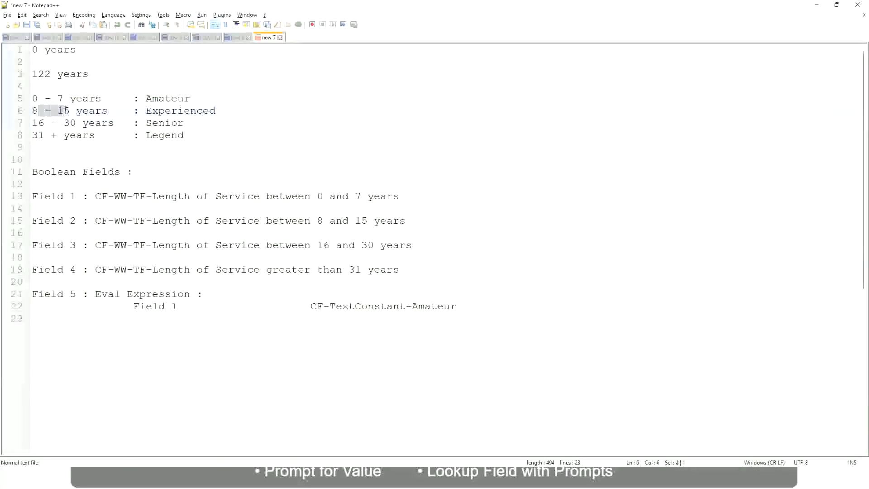
click(70, 112)
click(100, 112)
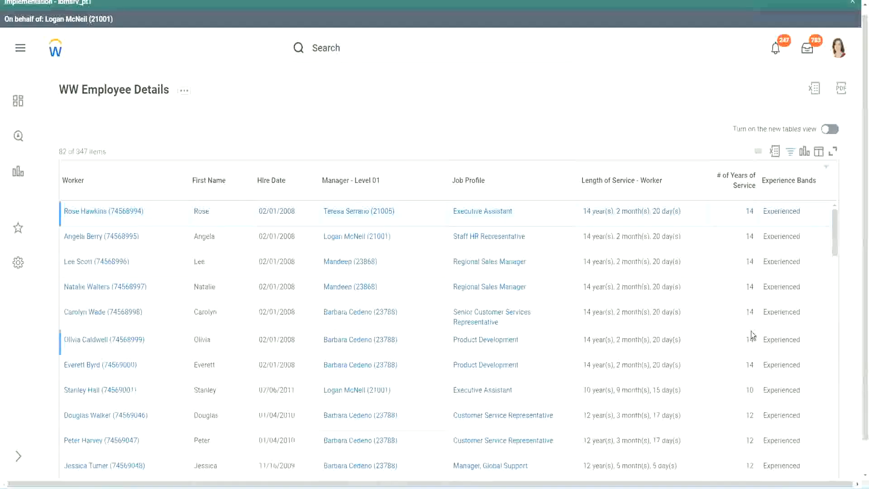
scroll(751, 331, down, 5)
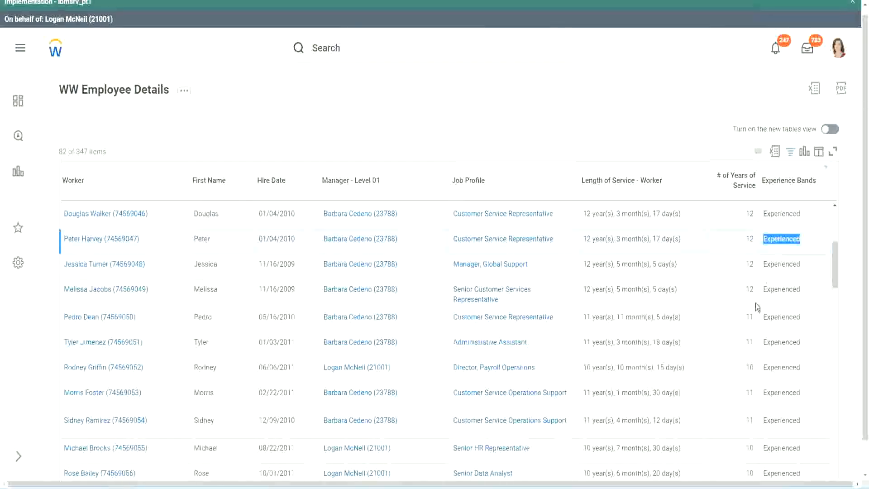
scroll(753, 313, down, 3)
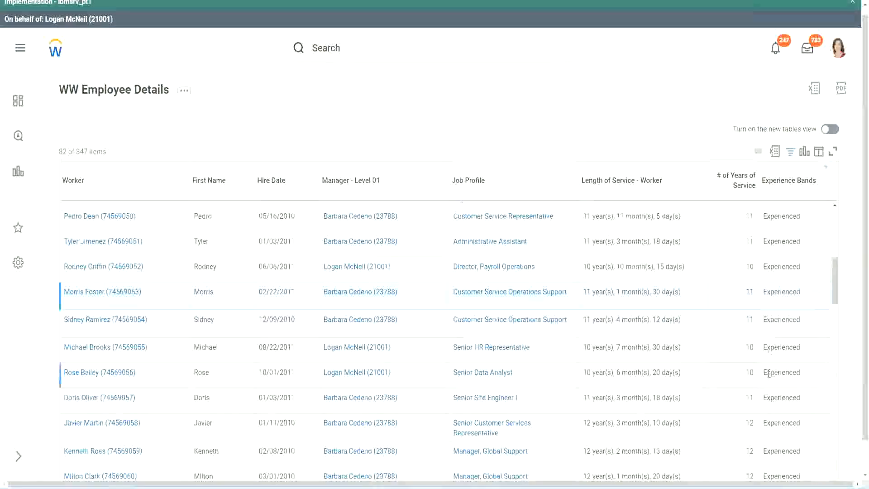
scroll(769, 374, down, 10)
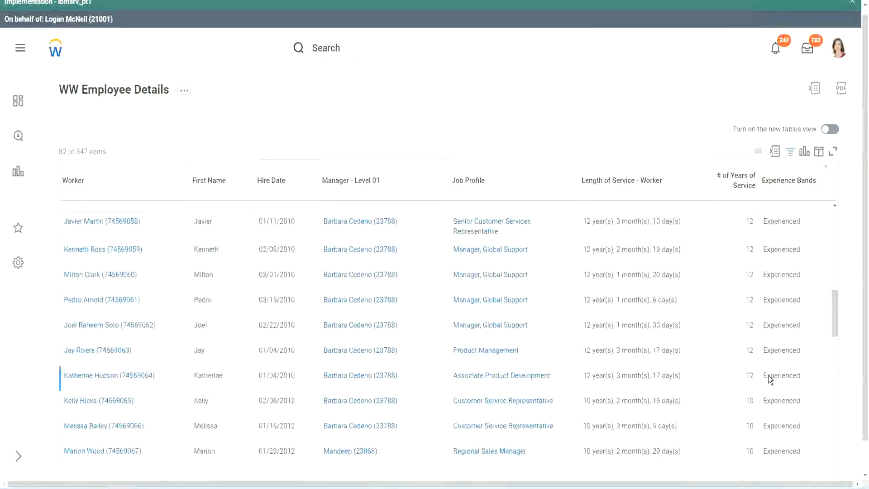